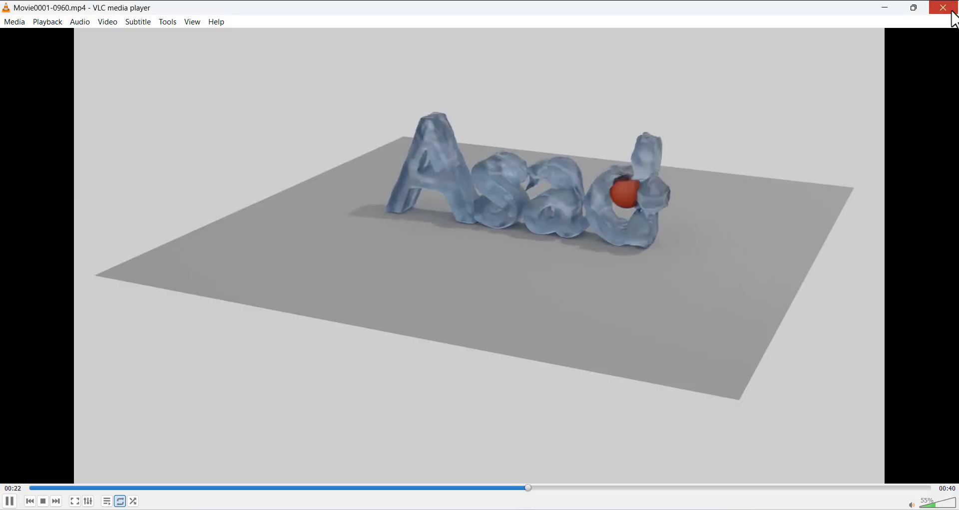
Close the video preview, switch to Blender and delete the default cube from the scene.
{"action": "left_click", "coordinate": [943, 8]}
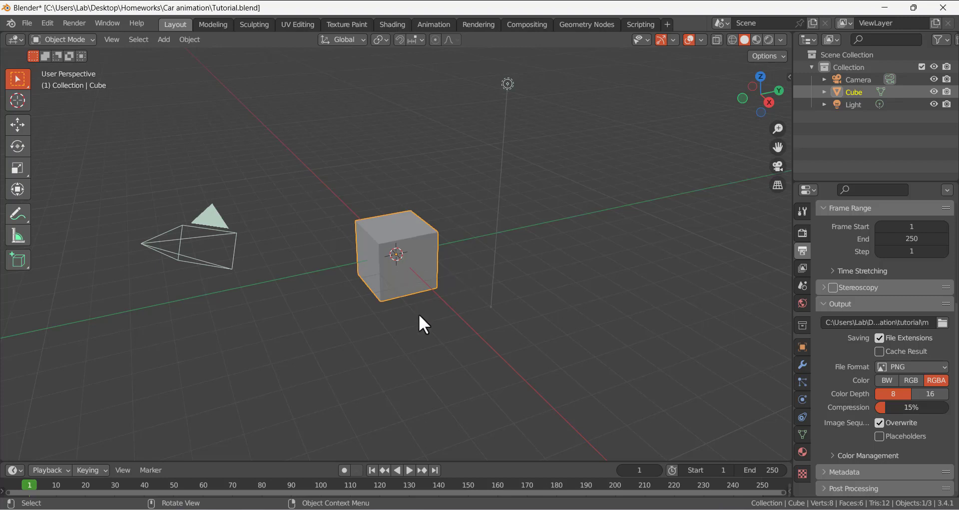
{"action": "key", "text": "x"}
{"action": "left_click", "coordinate": [393, 331]}
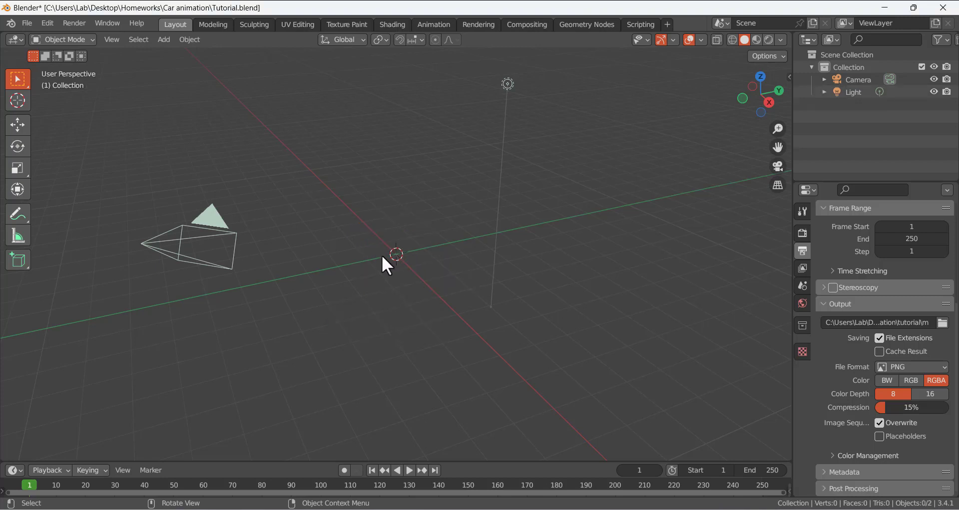
Add a text object at the origin and rotate it 90 degrees about the global X axis.
{"action": "key", "text": "shift+a"}
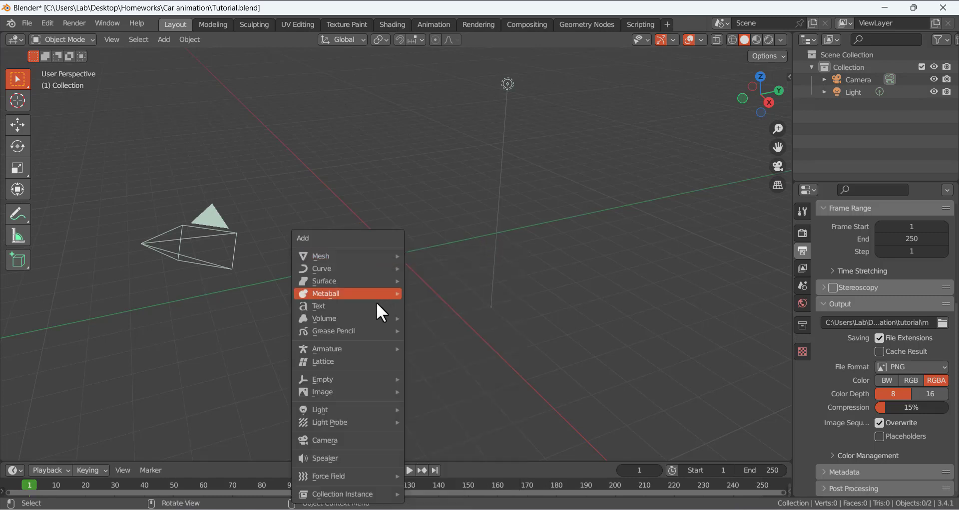
{"action": "left_click", "coordinate": [376, 306]}
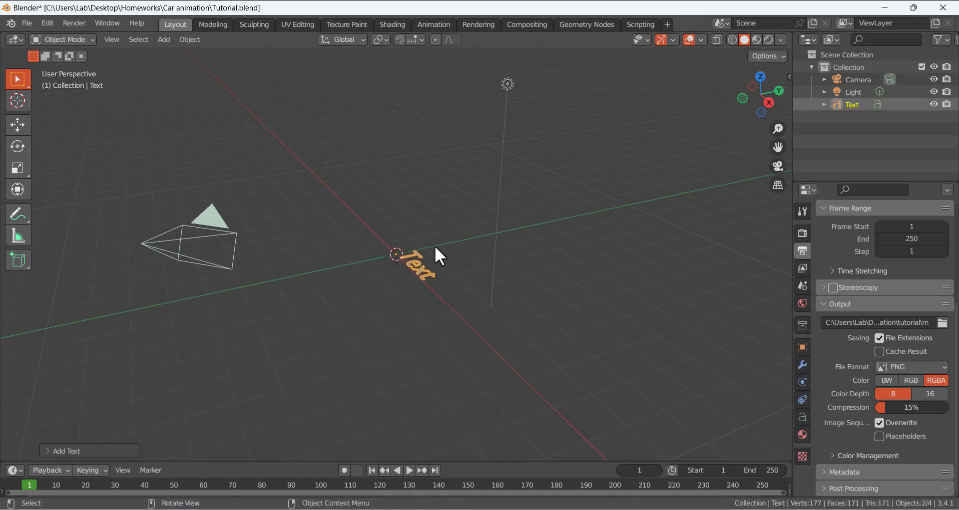
{"action": "type", "text": "rx"}
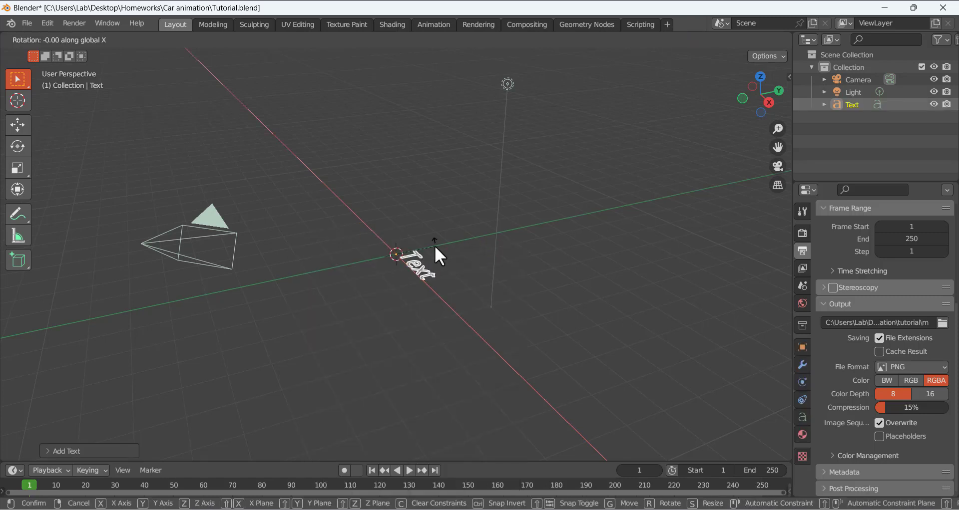
{"action": "type", "text": "90"}
{"action": "key", "text": "Return"}
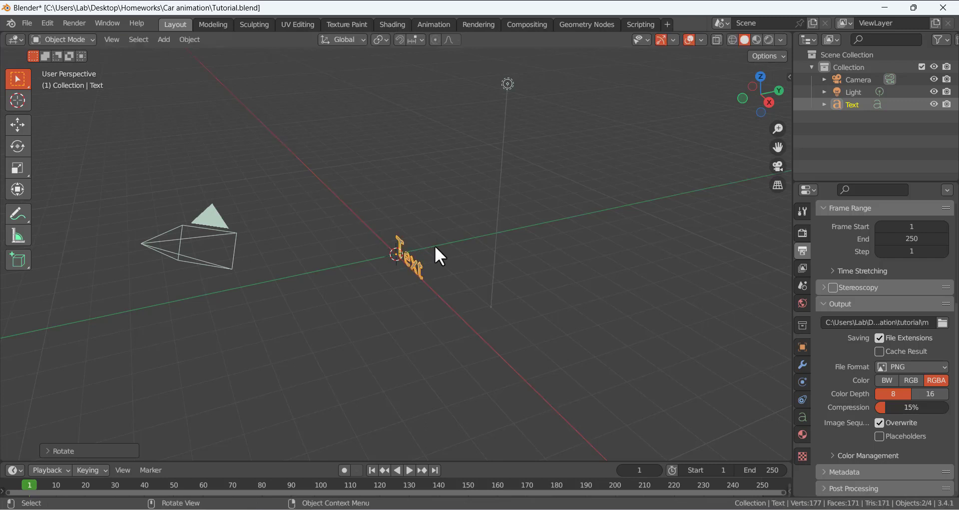
Replace the text object's default wording with the person's first name and return to Object Mode.
{"action": "scroll", "coordinate": [435, 248], "scroll_direction": "up", "scroll_amount": 10}
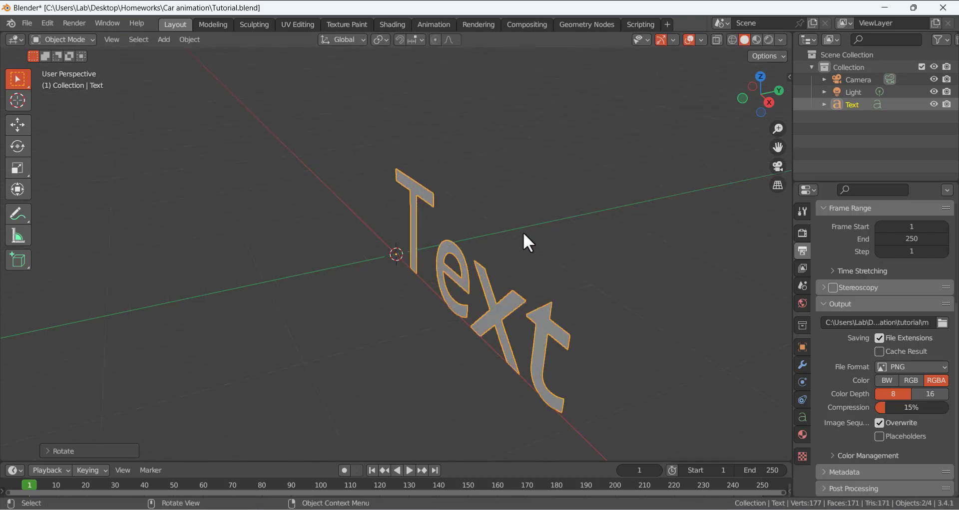
{"action": "key", "text": "Tab"}
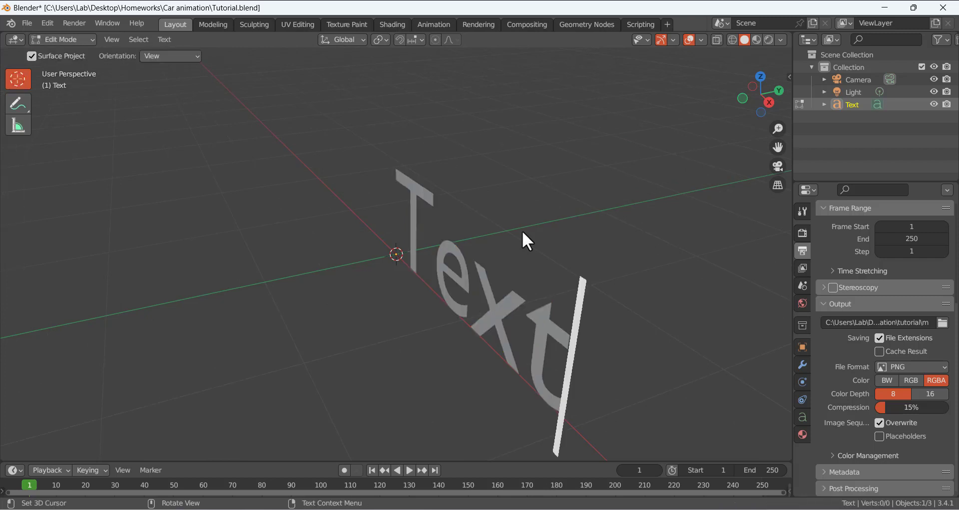
{"action": "key", "text": "BackSpace"}
{"action": "key", "text": "BackSpace"}
{"action": "key", "text": "BackSpace"}
{"action": "key", "text": "BackSpace"}
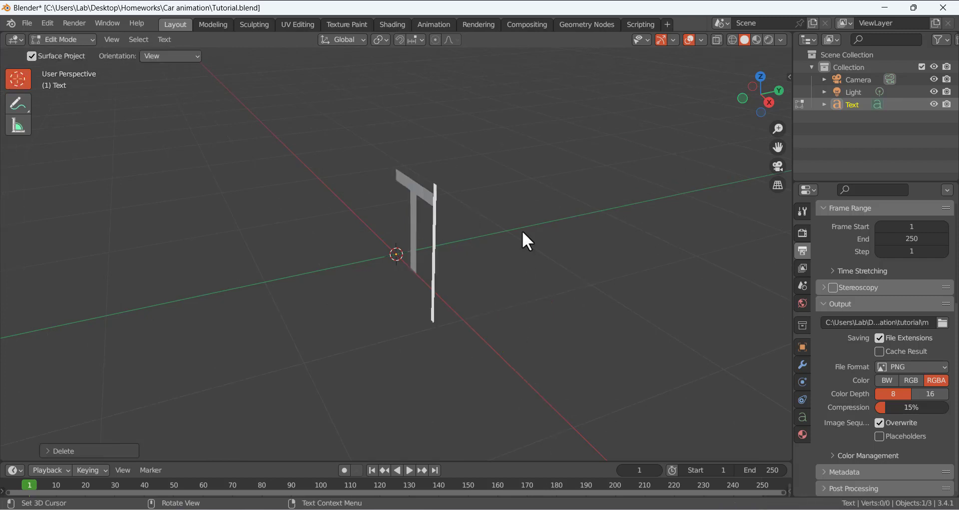
{"action": "type", "text": "Asad"}
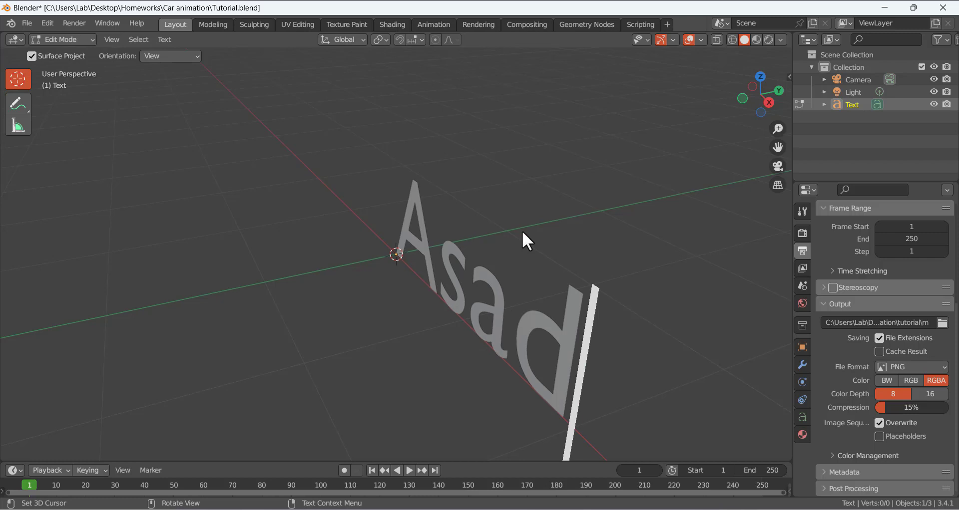
{"action": "key", "text": "Tab"}
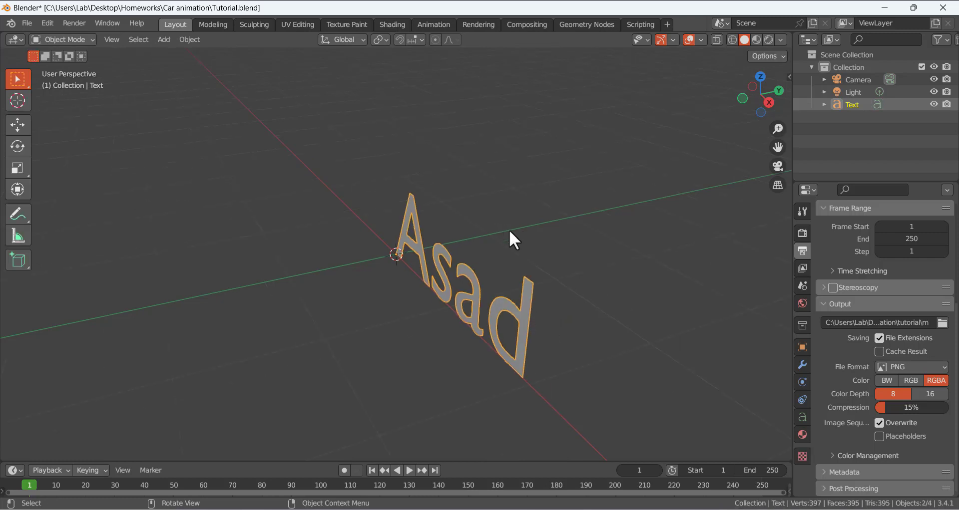
Set the text object's geometry extrusion to 0.07 m.
{"action": "left_click", "coordinate": [802, 417]}
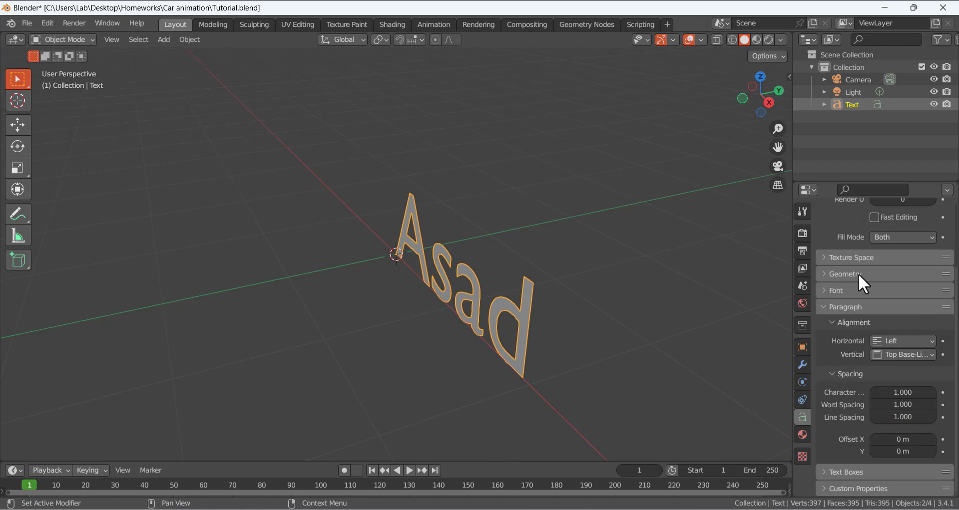
{"action": "left_click", "coordinate": [826, 274]}
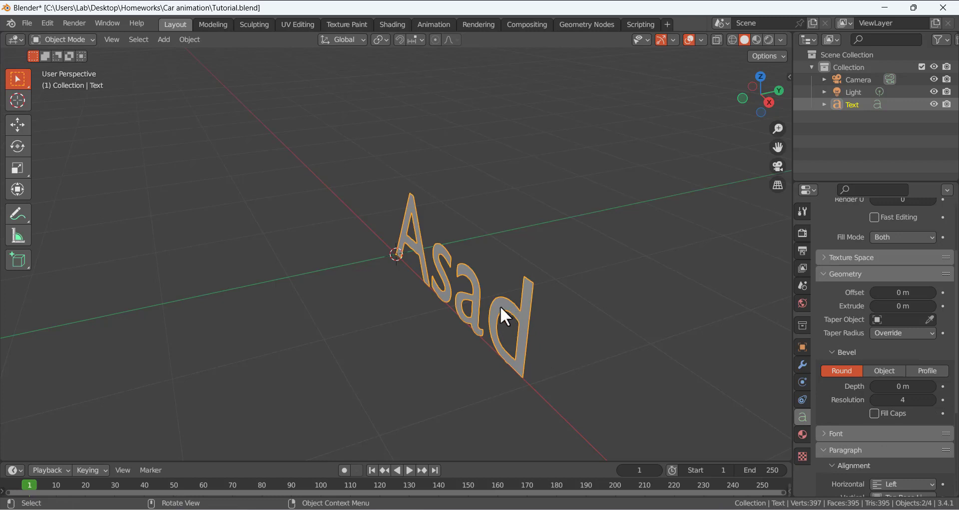
{"action": "left_click_drag", "start_coordinate": [931, 307], "coordinate": [936, 307]}
{"action": "left_click", "coordinate": [932, 307]}
{"action": "left_click", "coordinate": [931, 307]}
{"action": "left_click", "coordinate": [932, 306]}
{"action": "left_click", "coordinate": [932, 307]}
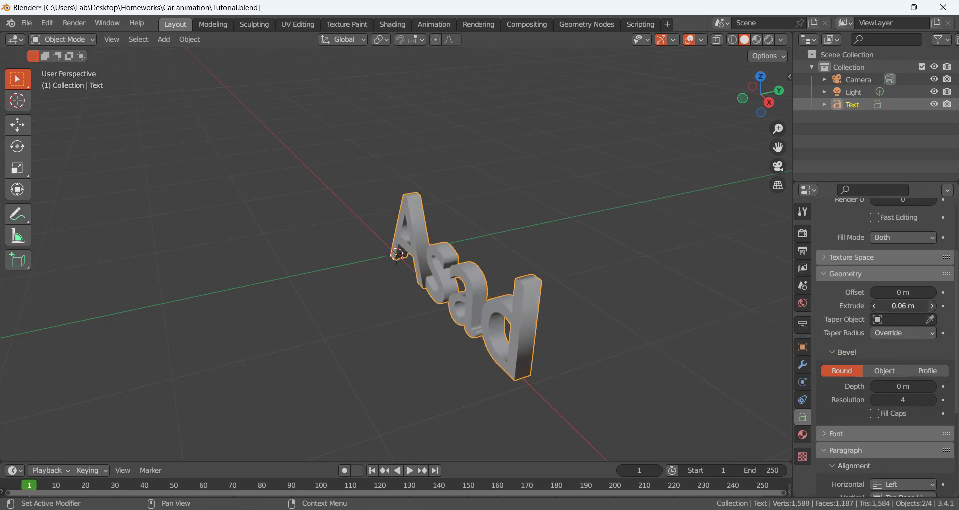
{"action": "left_click", "coordinate": [932, 306]}
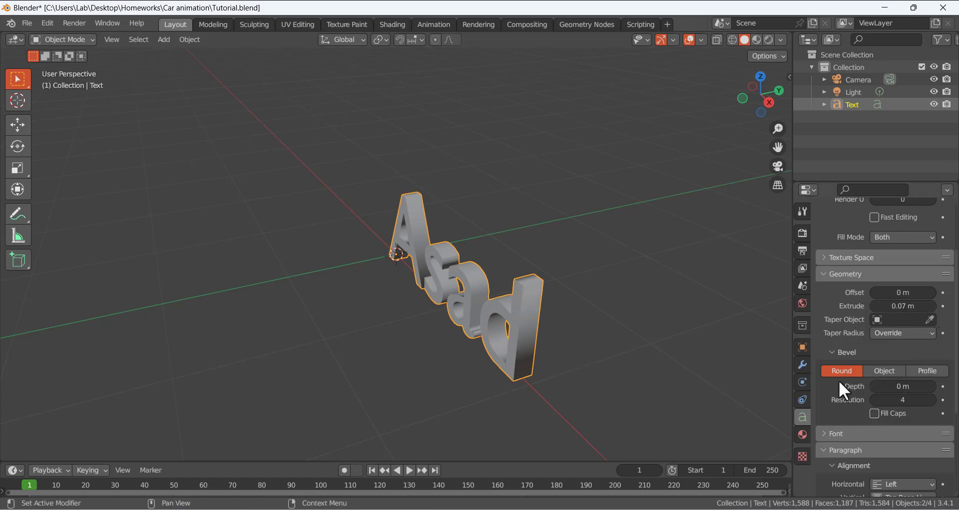
Give the text a round bevel with a depth of 0.02 m and keep the text object selected.
{"action": "left_click", "coordinate": [932, 387]}
{"action": "left_click", "coordinate": [932, 387]}
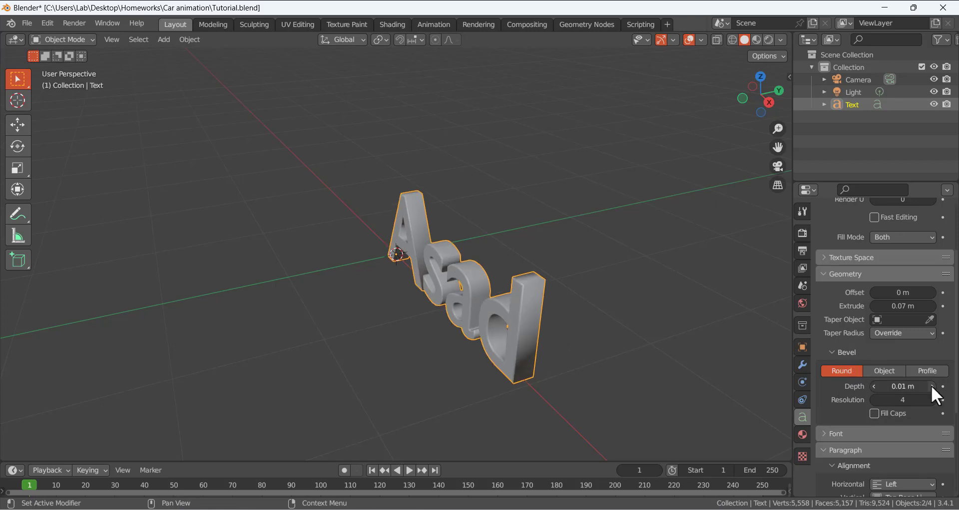
{"action": "middle_click_drag", "start_coordinate": [526, 328], "coordinate": [475, 277]}
{"action": "scroll", "coordinate": [435, 247], "scroll_direction": "down", "scroll_amount": 3}
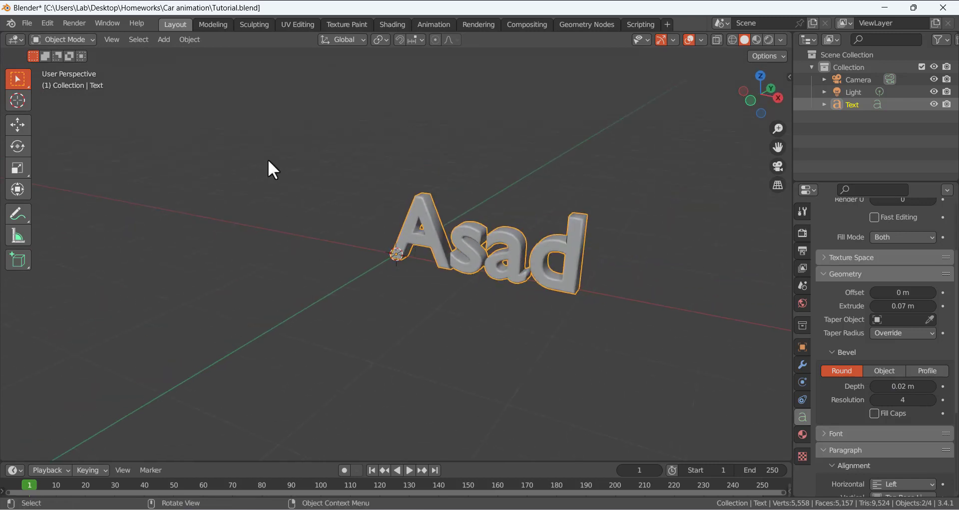
{"action": "left_click", "coordinate": [375, 193]}
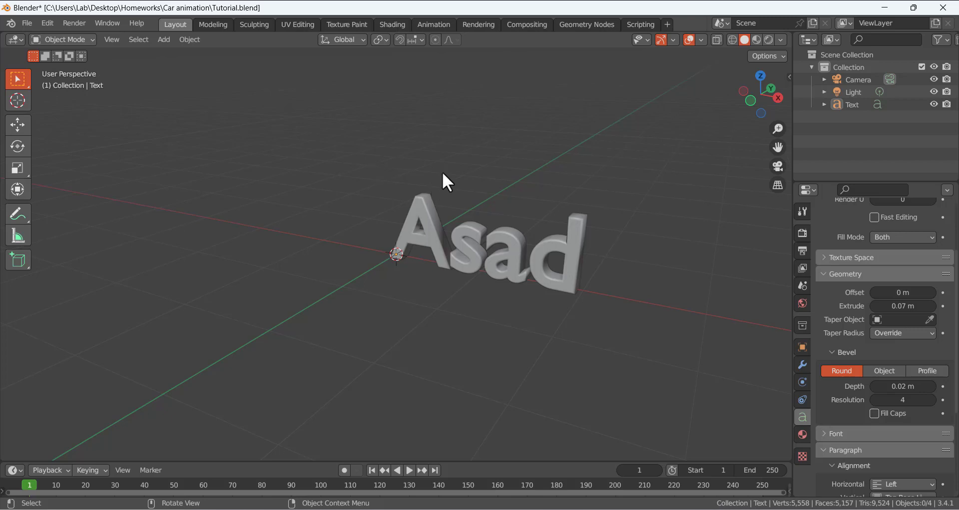
{"action": "left_click", "coordinate": [454, 245]}
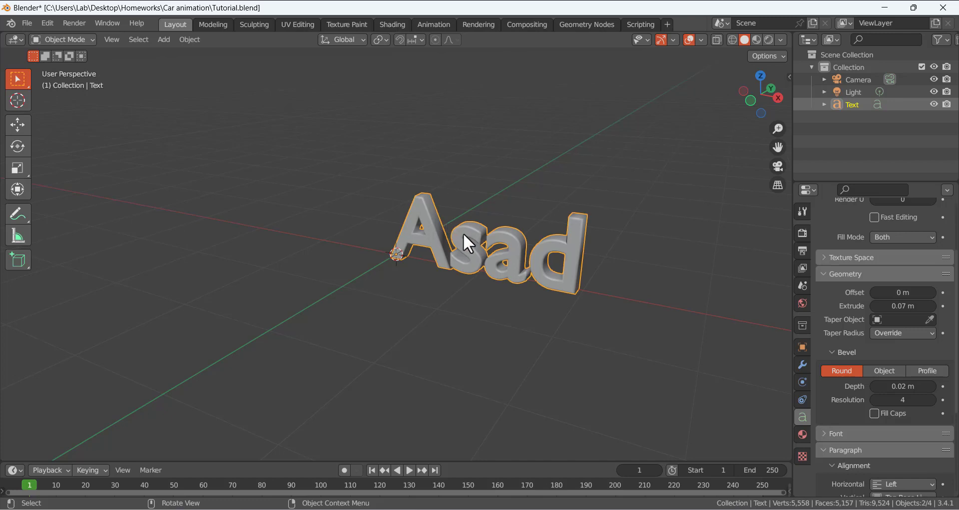
{"action": "right_click", "coordinate": [302, 143]}
{"action": "mouse_move", "coordinate": [305, 174]}
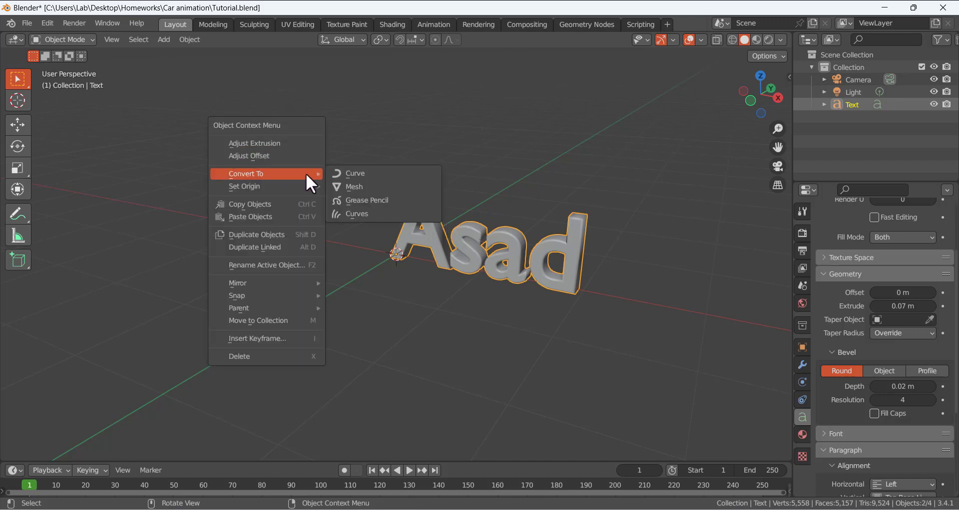
{"action": "left_click", "coordinate": [244, 75]}
Convert the selected text object to a mesh.
{"action": "left_click", "coordinate": [424, 230]}
{"action": "left_click", "coordinate": [202, 41]}
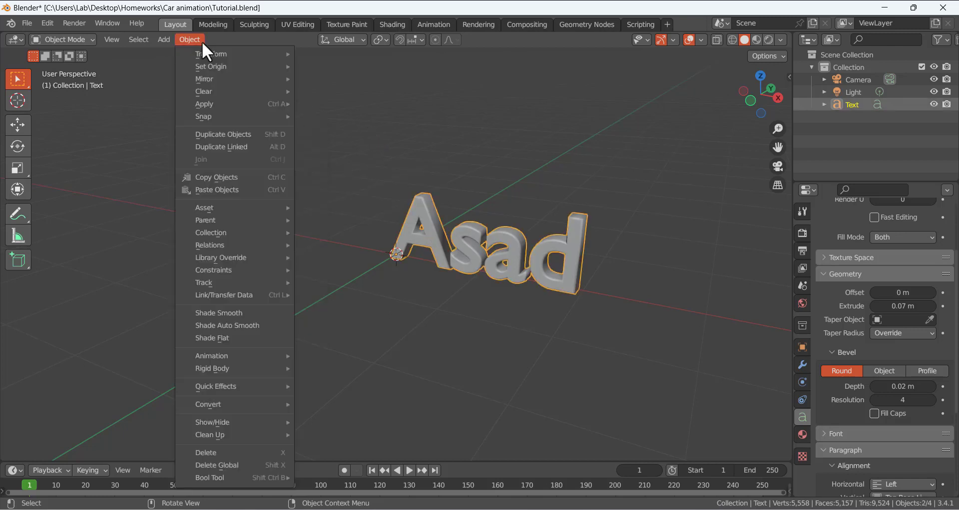
{"action": "mouse_move", "coordinate": [267, 406]}
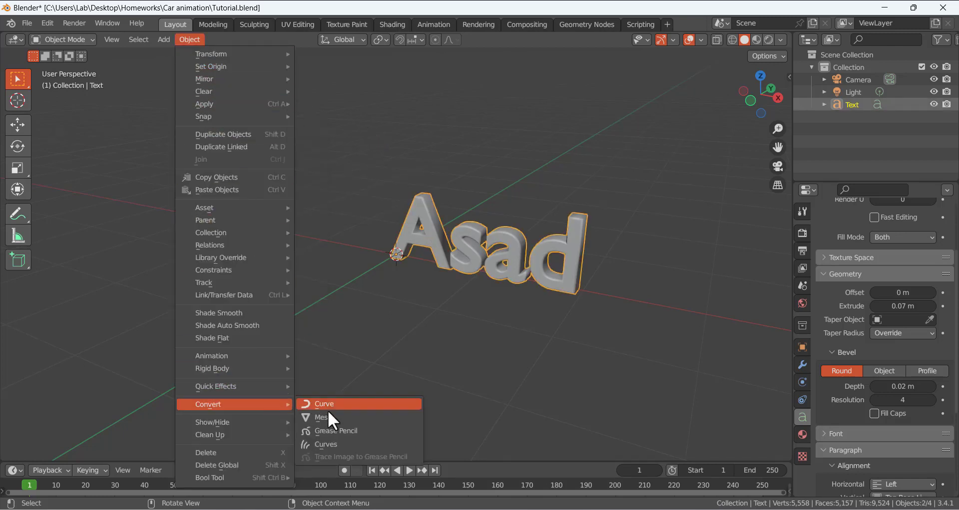
{"action": "left_click", "coordinate": [327, 417]}
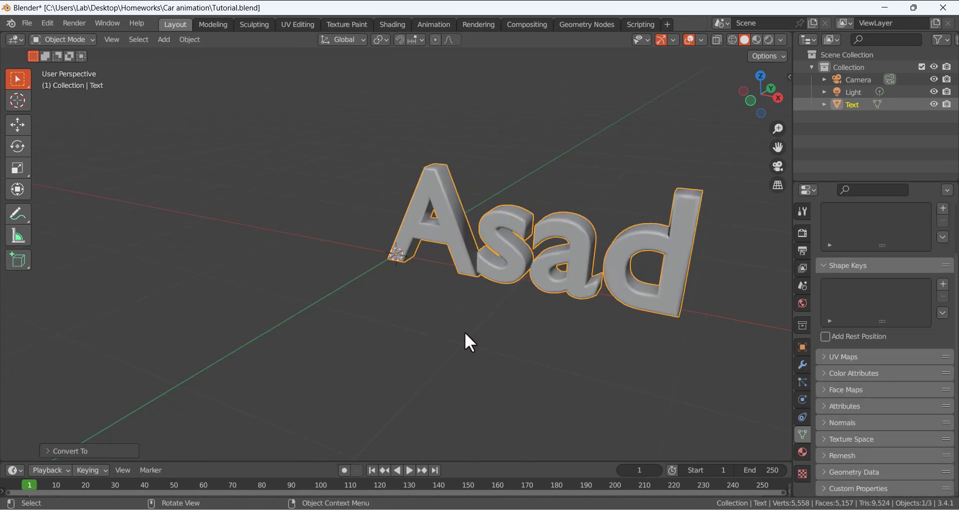
Inspect the converted text's mesh topology in Edit Mode, then go back to Object Mode.
{"action": "key", "text": "Tab"}
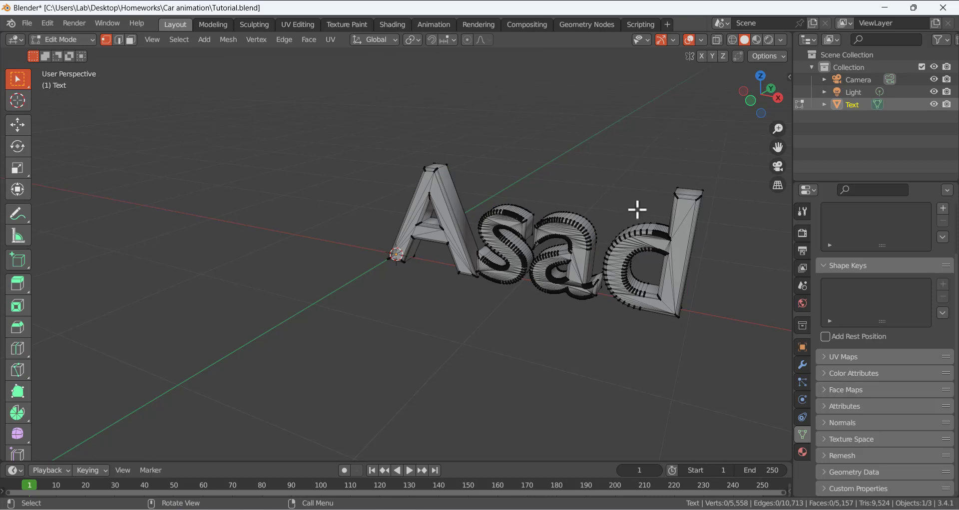
{"action": "middle_click_drag", "start_coordinate": [636, 208], "coordinate": [608, 205]}
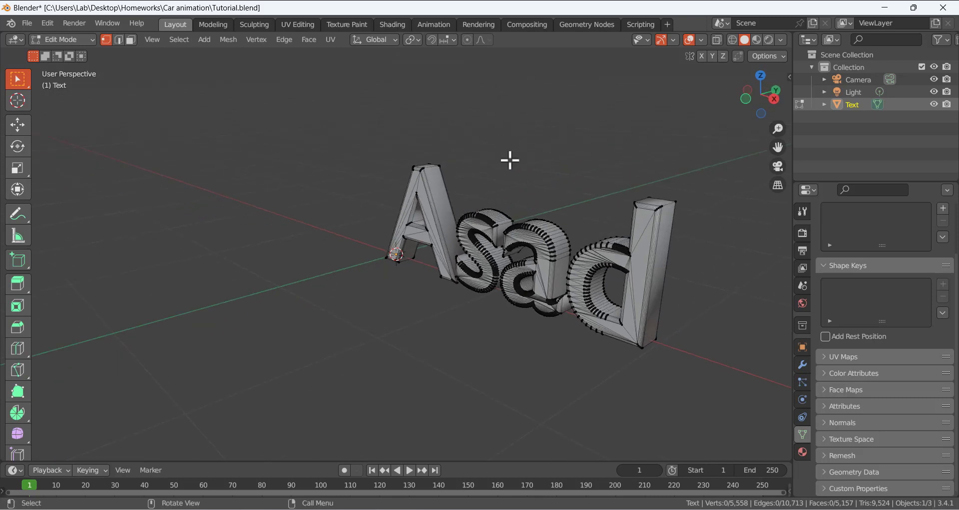
{"action": "mouse_move", "coordinate": [406, 216]}
{"action": "middle_mouse_down"}
{"action": "mouse_move", "coordinate": [437, 203]}
{"action": "mouse_move", "coordinate": [435, 225]}
{"action": "mouse_move", "coordinate": [408, 215]}
{"action": "middle_mouse_up"}
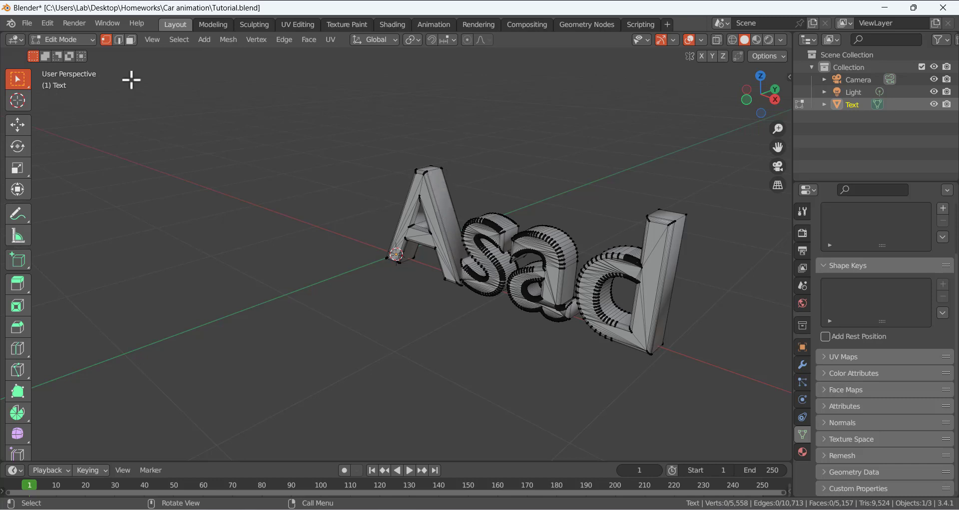
{"action": "left_click", "coordinate": [75, 43]}
{"action": "left_click", "coordinate": [76, 56]}
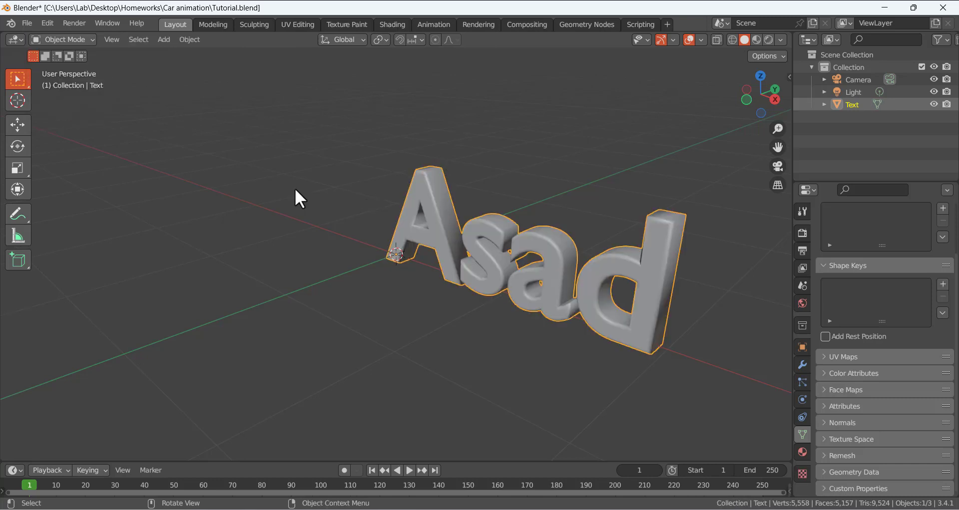
Add a Remesh modifier to the text mesh in Sharp mode with an octree depth of 8.
{"action": "left_click", "coordinate": [802, 365]}
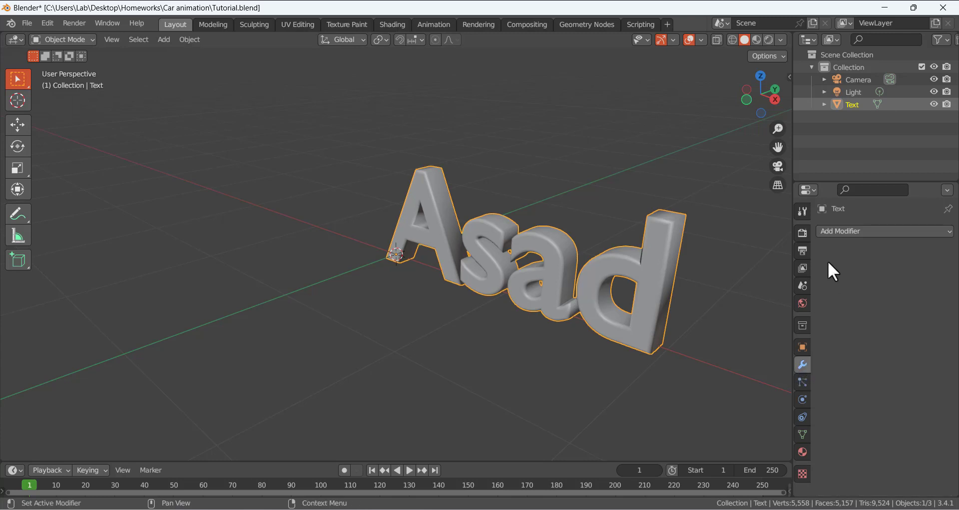
{"action": "left_click", "coordinate": [834, 233]}
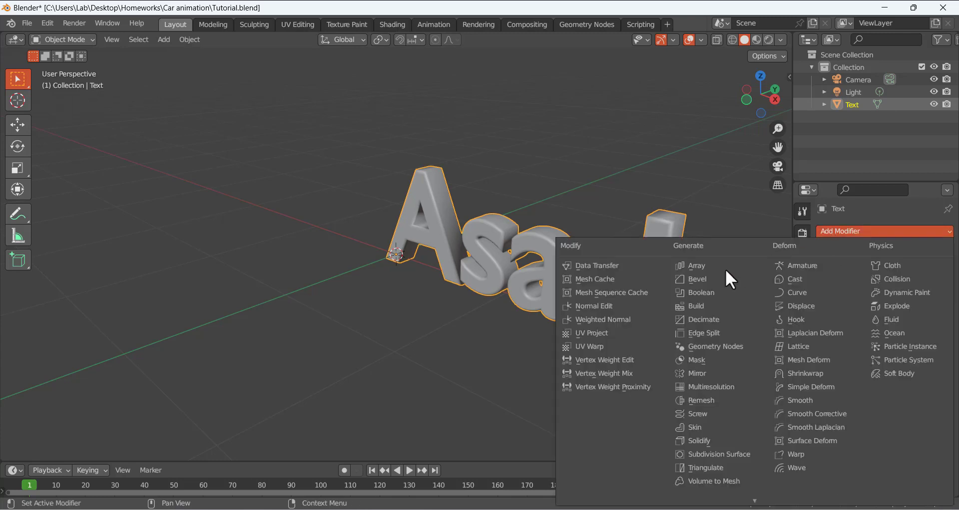
{"action": "left_click", "coordinate": [706, 399]}
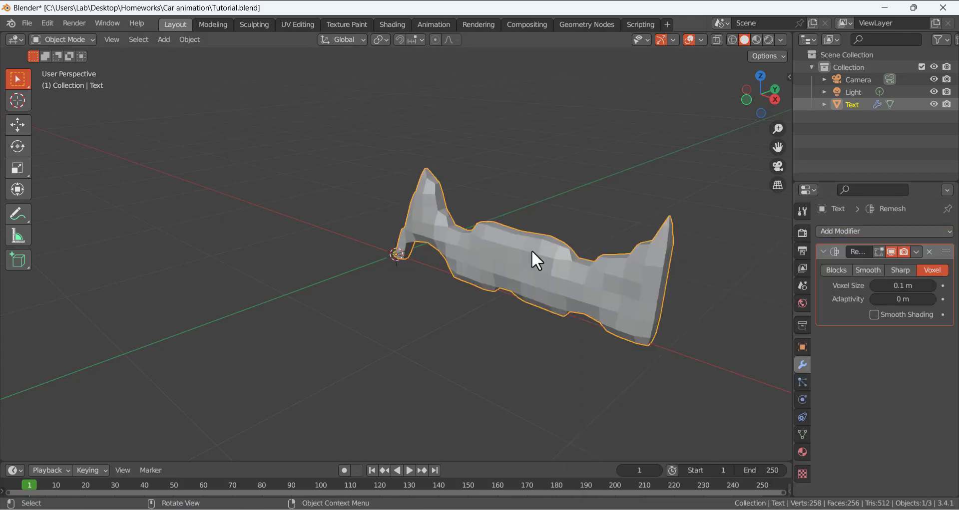
{"action": "left_click", "coordinate": [902, 270]}
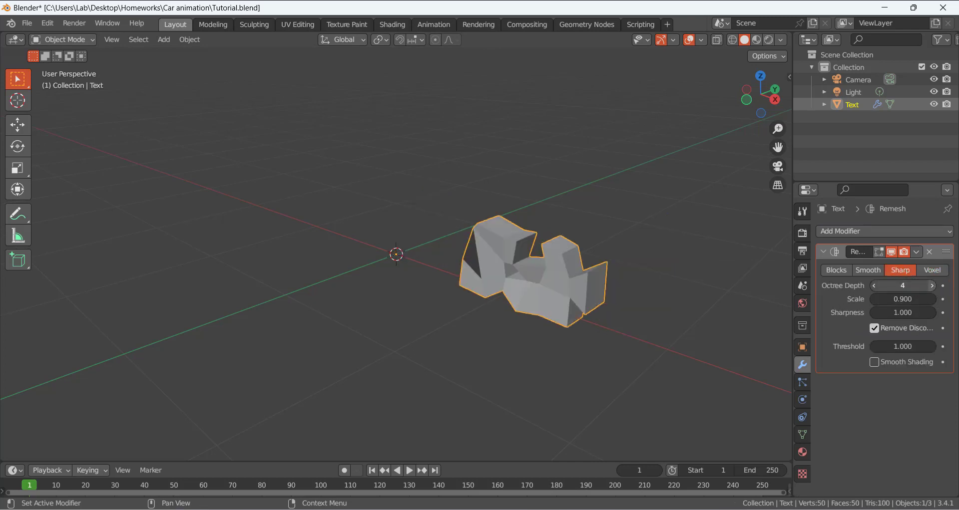
{"action": "left_click", "coordinate": [931, 287]}
{"action": "left_click", "coordinate": [932, 287]}
{"action": "left_click", "coordinate": [931, 287]}
{"action": "left_click", "coordinate": [931, 286]}
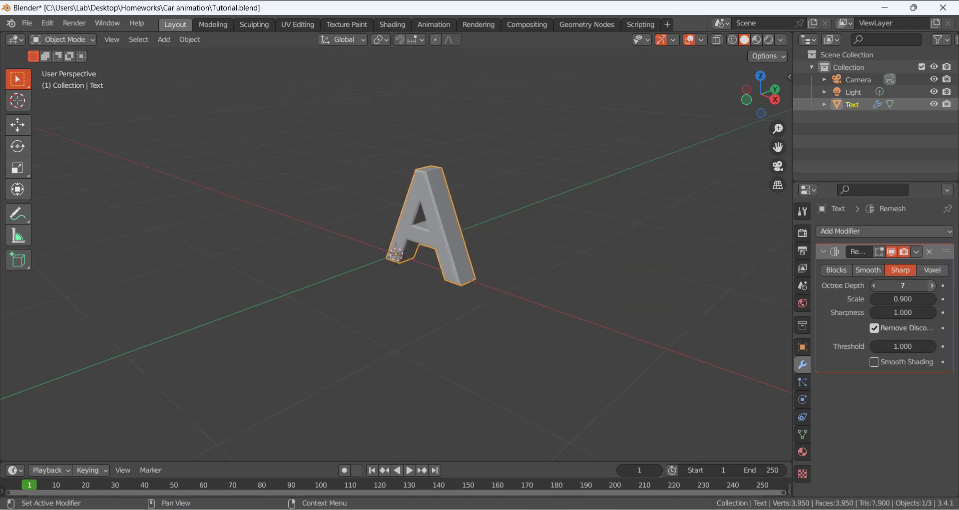
Turn off Remove Disconnected in the Remesh modifier and examine the remeshed letters up close.
{"action": "left_click", "coordinate": [874, 329]}
{"action": "middle_click_drag", "start_coordinate": [457, 207], "coordinate": [634, 350]}
{"action": "scroll", "coordinate": [635, 350], "scroll_direction": "up", "scroll_amount": 5}
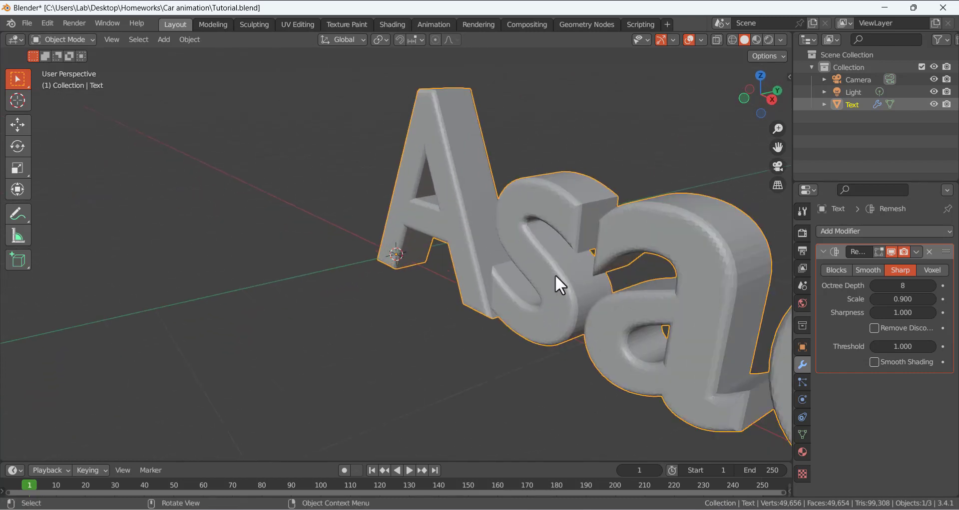
{"action": "scroll", "coordinate": [549, 272], "scroll_direction": "up", "scroll_amount": 3}
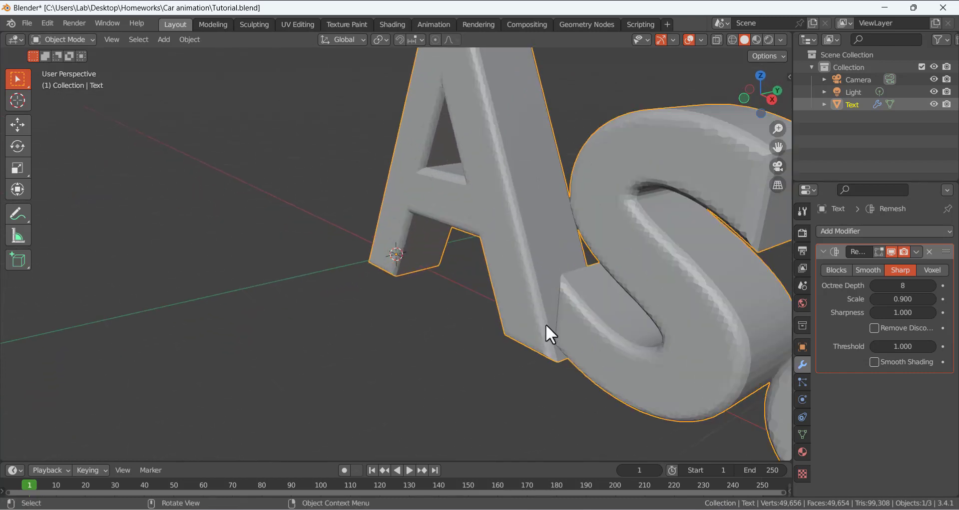
{"action": "scroll", "coordinate": [457, 288], "scroll_direction": "down", "scroll_amount": 4}
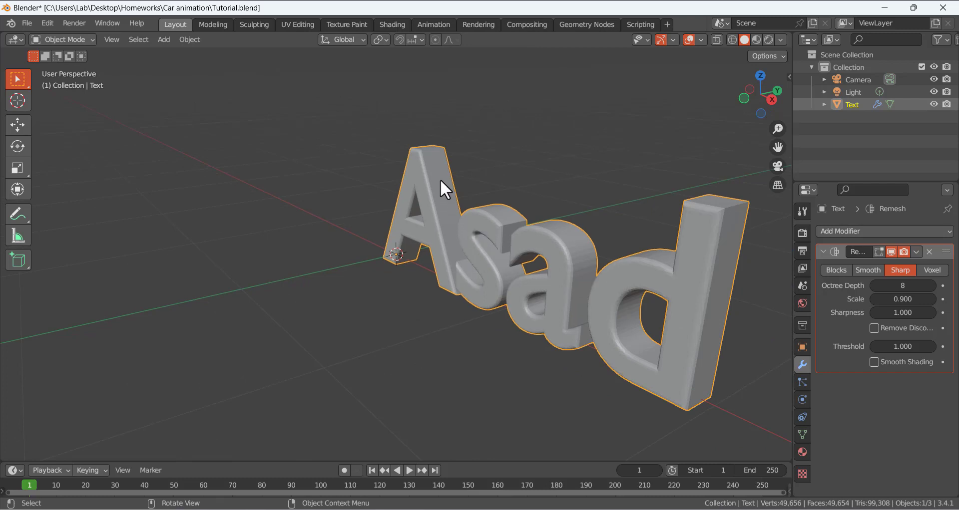
Shade the text mesh smooth and apply its Remesh modifier.
{"action": "right_click", "coordinate": [441, 157]}
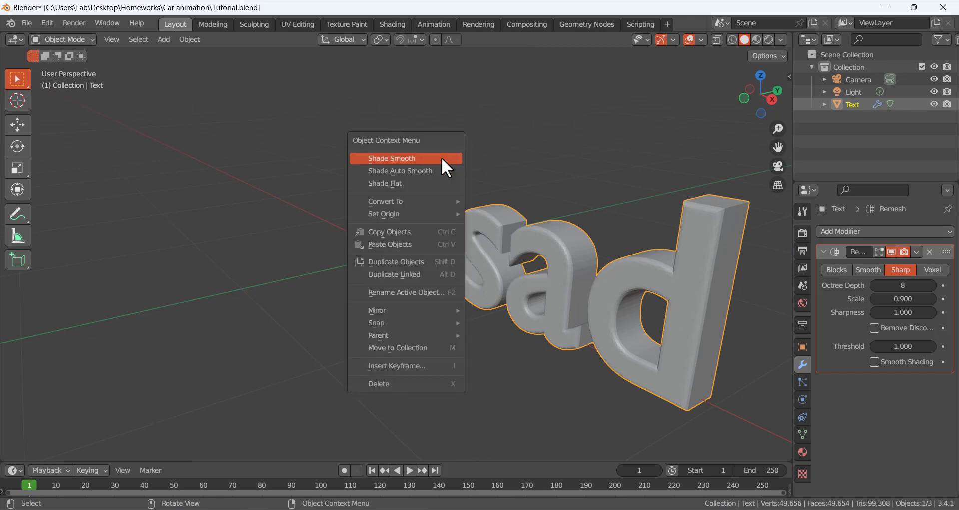
{"action": "left_click", "coordinate": [419, 157]}
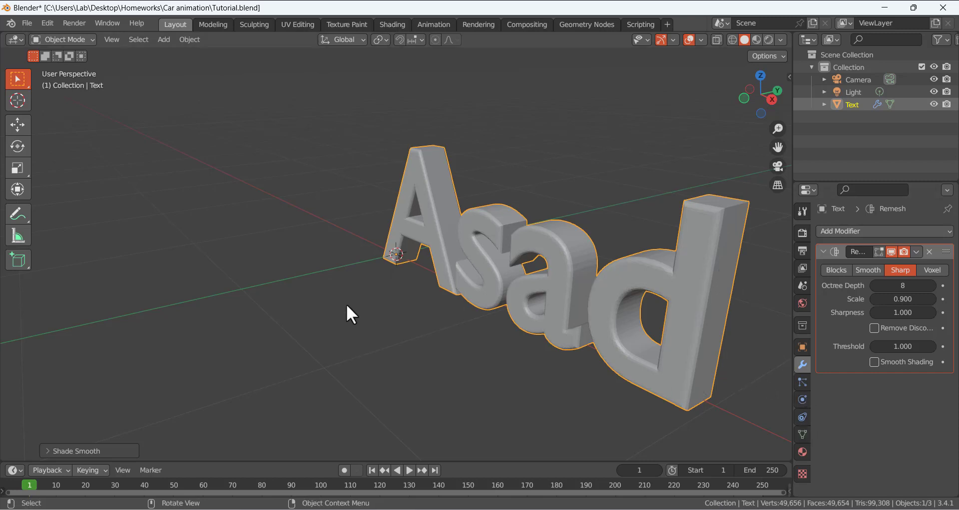
{"action": "left_click", "coordinate": [341, 262]}
{"action": "middle_click_drag", "start_coordinate": [341, 262], "coordinate": [381, 274]}
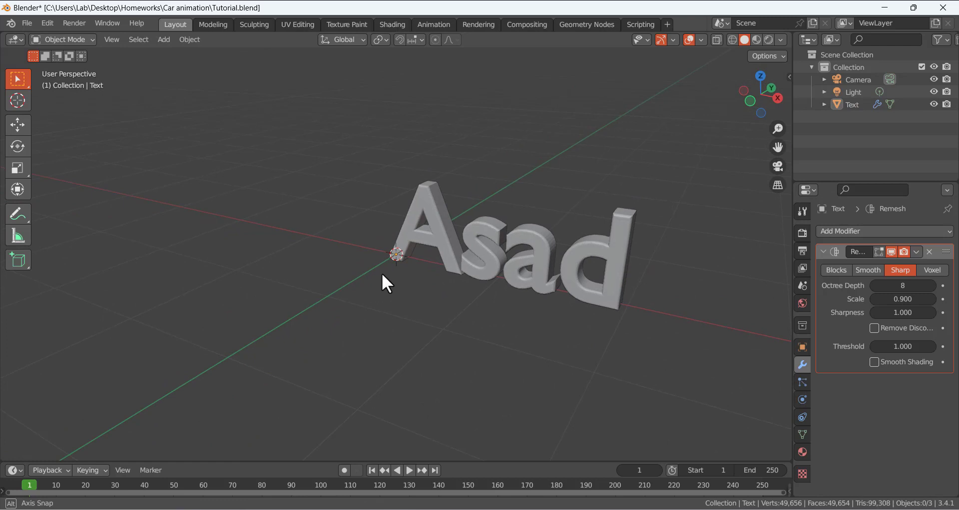
{"action": "left_click", "coordinate": [917, 252]}
{"action": "left_click", "coordinate": [861, 267]}
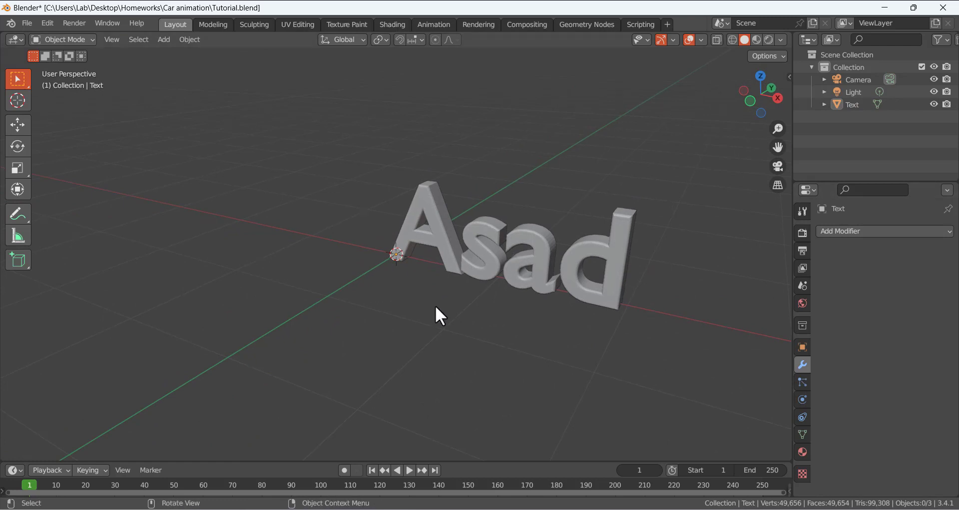
Add a plane at the origin and scale it up about 2.4 times as a floor under the text.
{"action": "key", "text": "shift+a"}
{"action": "mouse_move", "coordinate": [407, 249]}
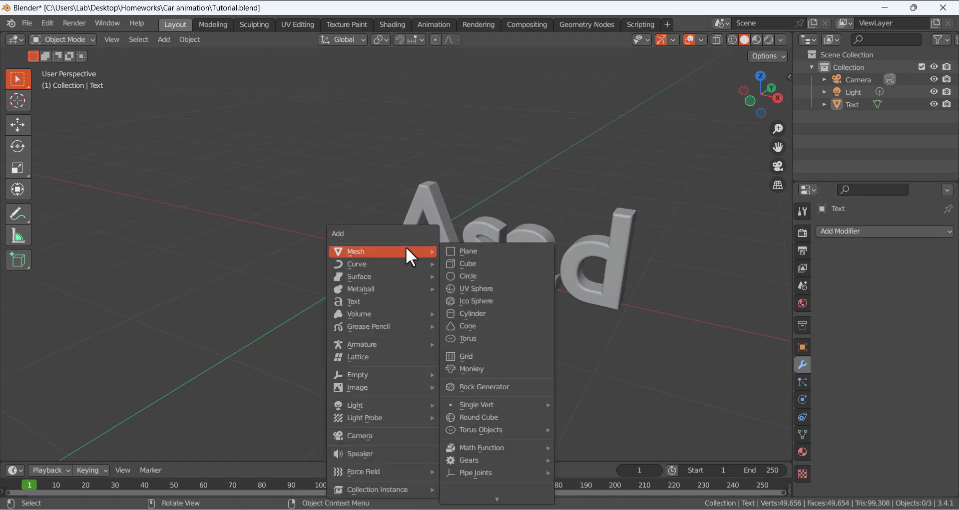
{"action": "left_click", "coordinate": [465, 252]}
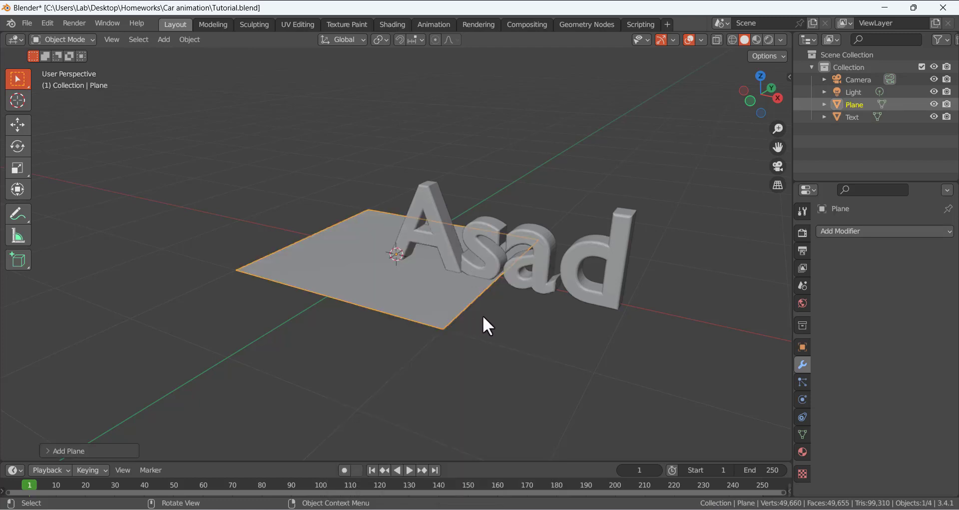
{"action": "key", "text": "s"}
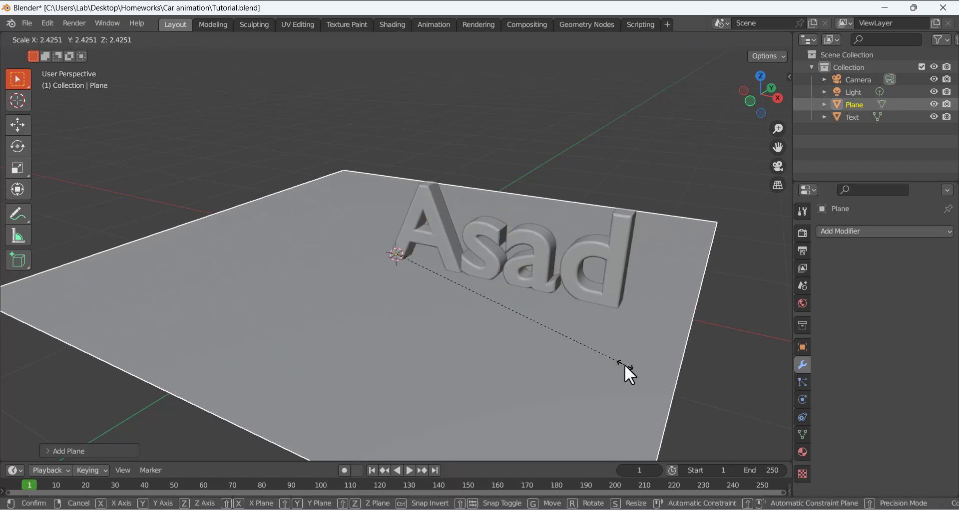
{"action": "left_click", "coordinate": [625, 365]}
{"action": "left_click", "coordinate": [706, 348]}
{"action": "scroll", "coordinate": [708, 312], "scroll_direction": "down", "scroll_amount": 3}
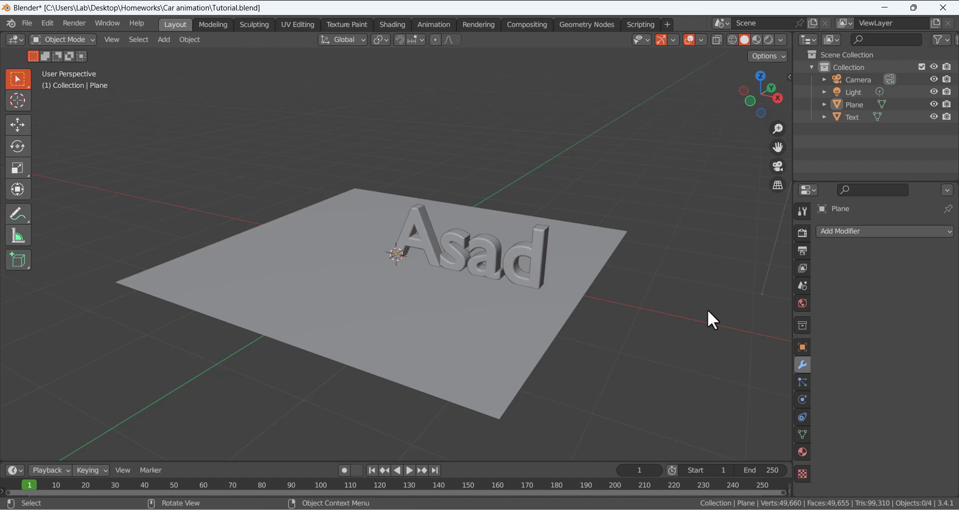
Raise the text along Z by about 0.03 m so its base sits on the plane.
{"action": "key", "text": "KP_3"}
{"action": "scroll", "coordinate": [398, 242], "scroll_direction": "up", "scroll_amount": 4}
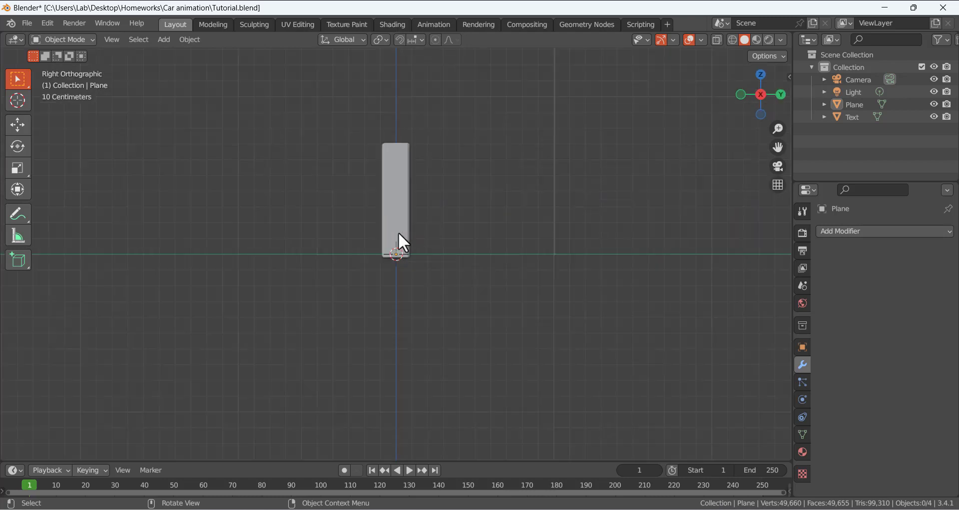
{"action": "left_click", "coordinate": [398, 242]}
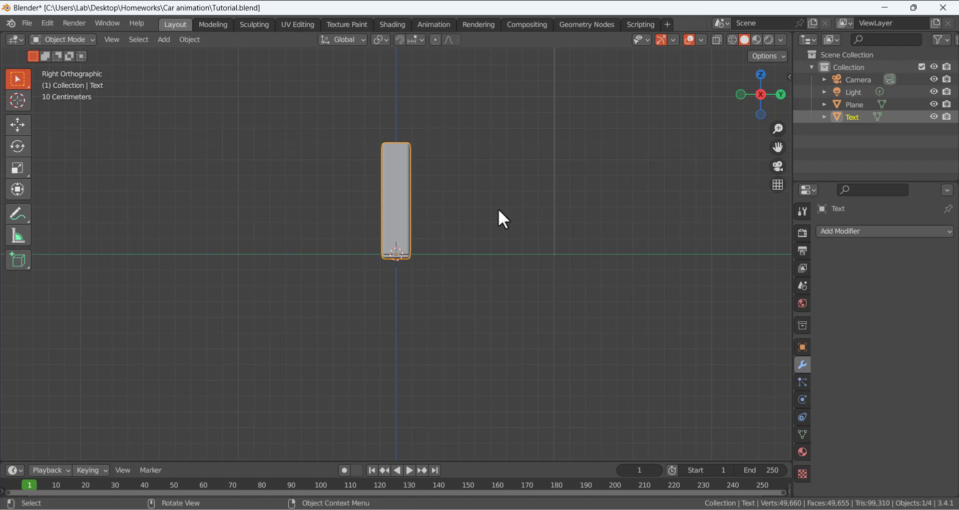
{"action": "key", "text": "g"}
{"action": "key", "text": "z"}
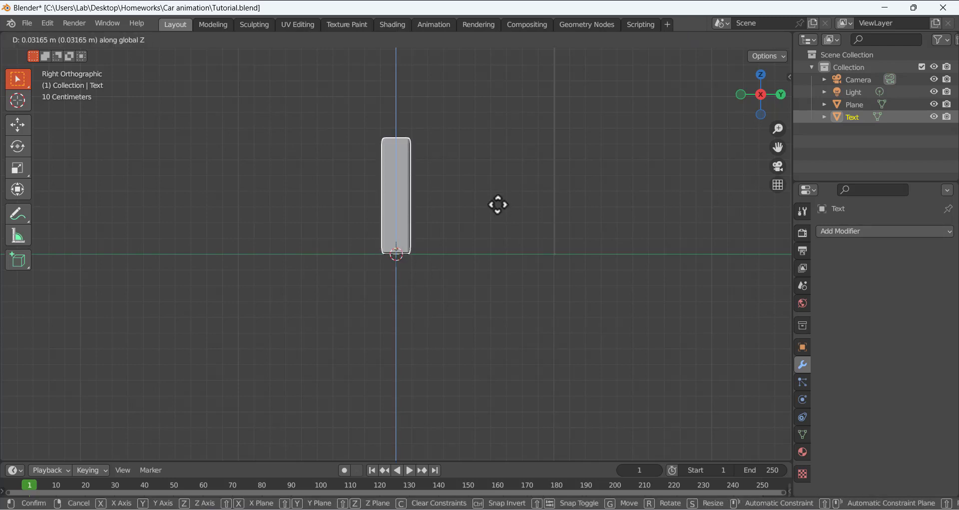
{"action": "left_click", "coordinate": [498, 204]}
{"action": "left_click", "coordinate": [452, 193]}
{"action": "middle_click_drag", "start_coordinate": [364, 177], "coordinate": [454, 202]}
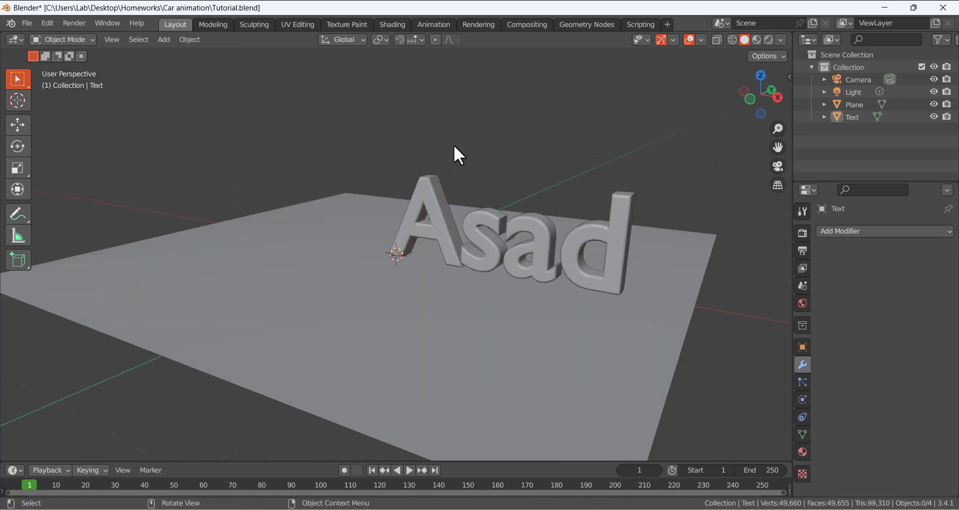
Add a UV sphere at the origin and scale it down to a small ball.
{"action": "key", "text": "shift+a"}
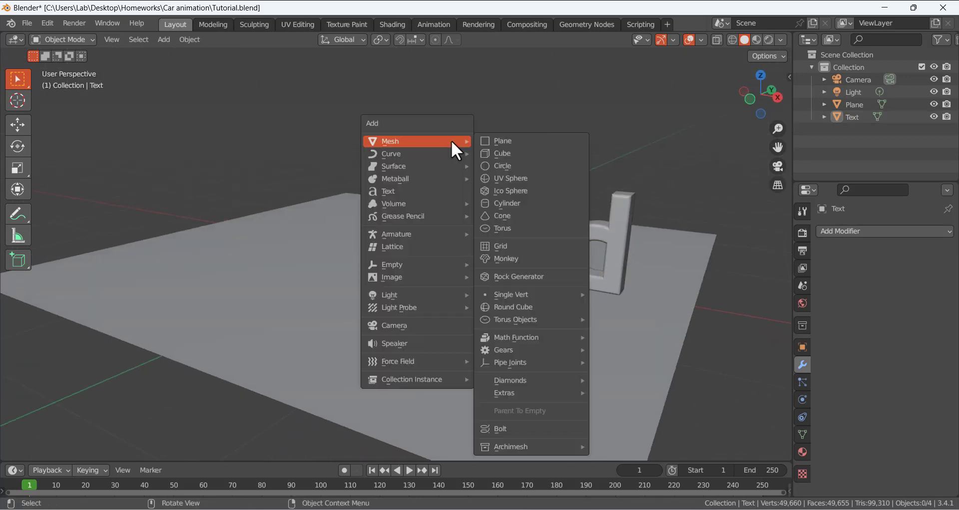
{"action": "left_click", "coordinate": [514, 183]}
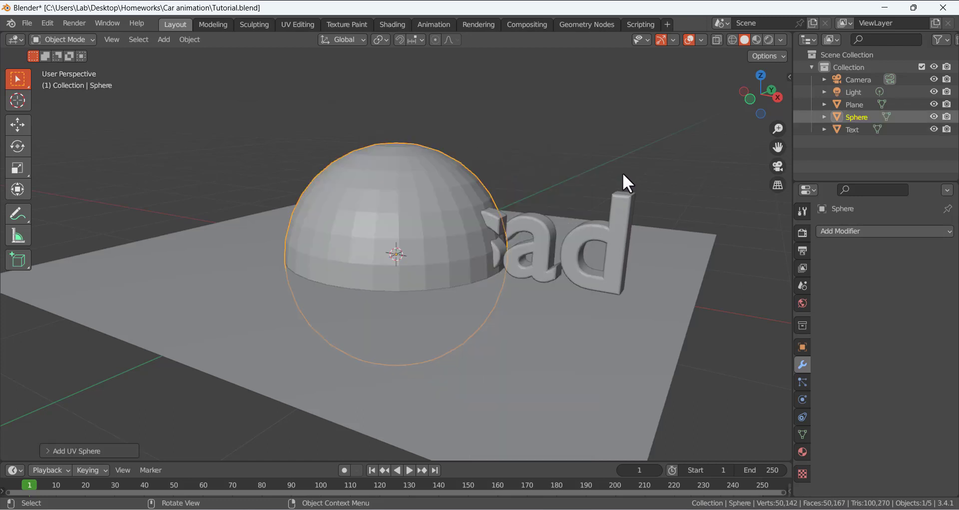
{"action": "key", "text": "s"}
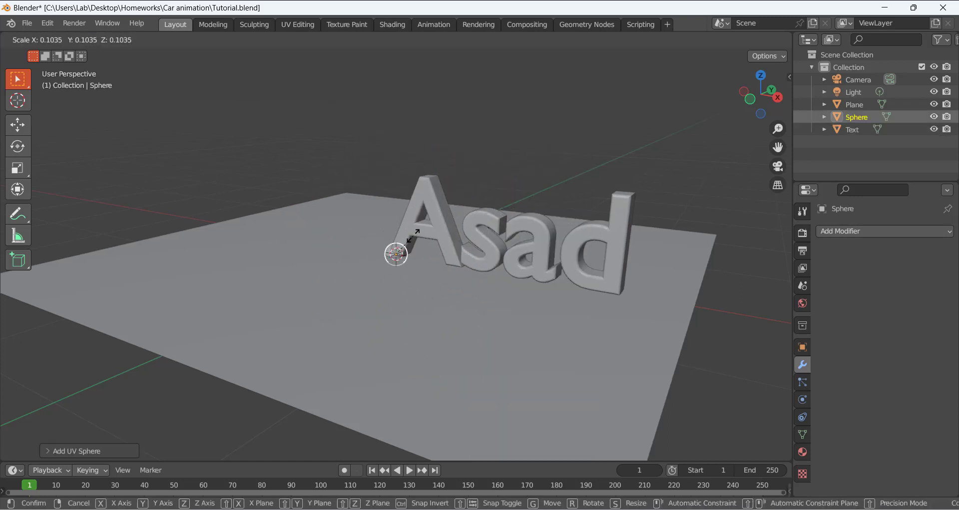
{"action": "left_click", "coordinate": [407, 243]}
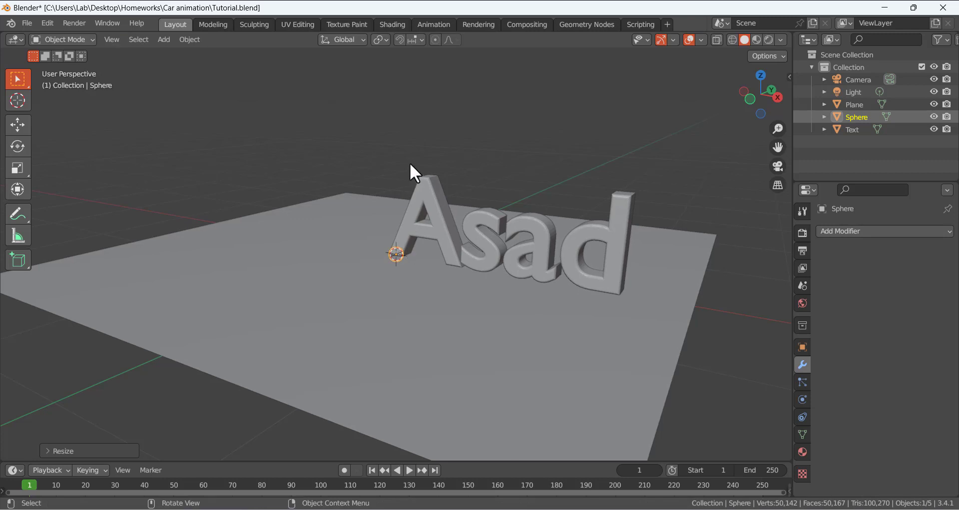
Raise the small sphere along Z by about 0.37 m, to roughly mid-height of the first letter.
{"action": "key", "text": "g"}
{"action": "key", "text": "z"}
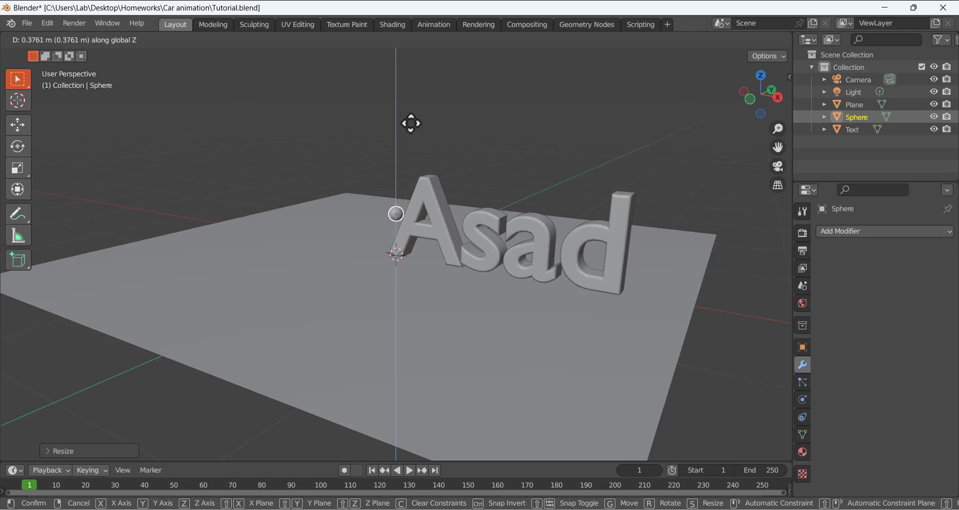
{"action": "left_click", "coordinate": [410, 122]}
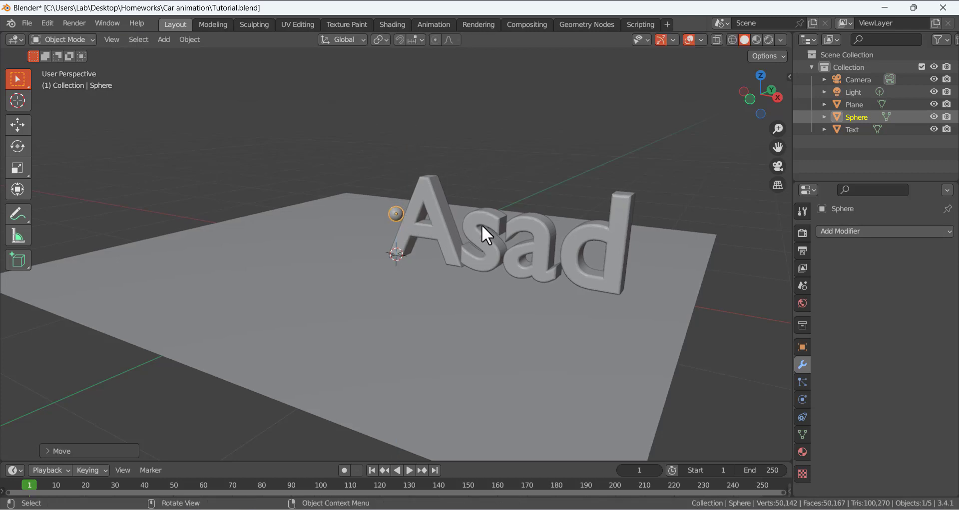
{"action": "middle_click_drag", "start_coordinate": [493, 185], "coordinate": [551, 174]}
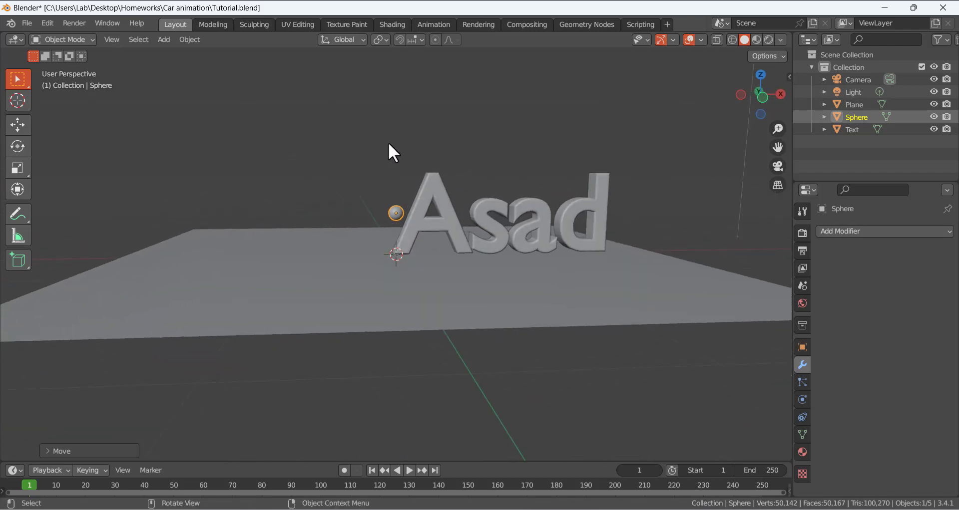
{"action": "key", "text": "g"}
{"action": "key", "text": "z"}
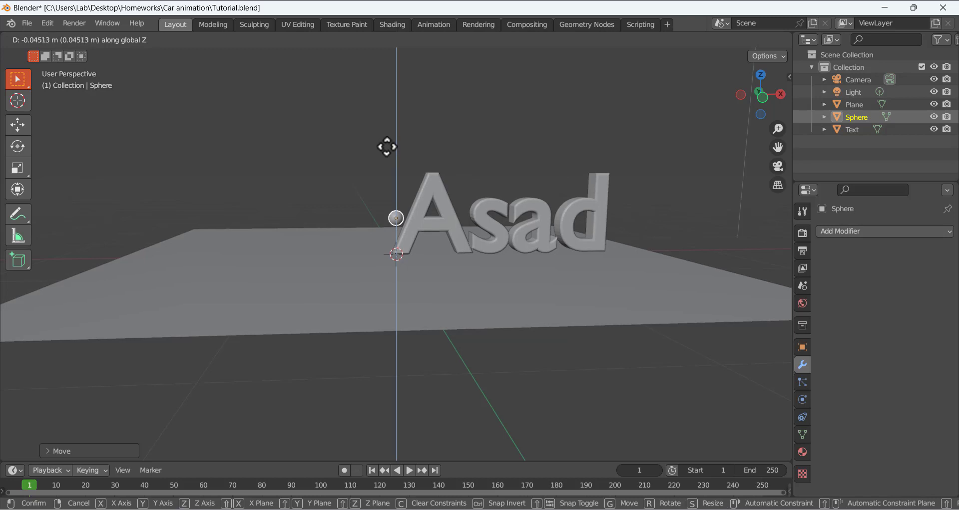
{"action": "left_click", "coordinate": [385, 144]}
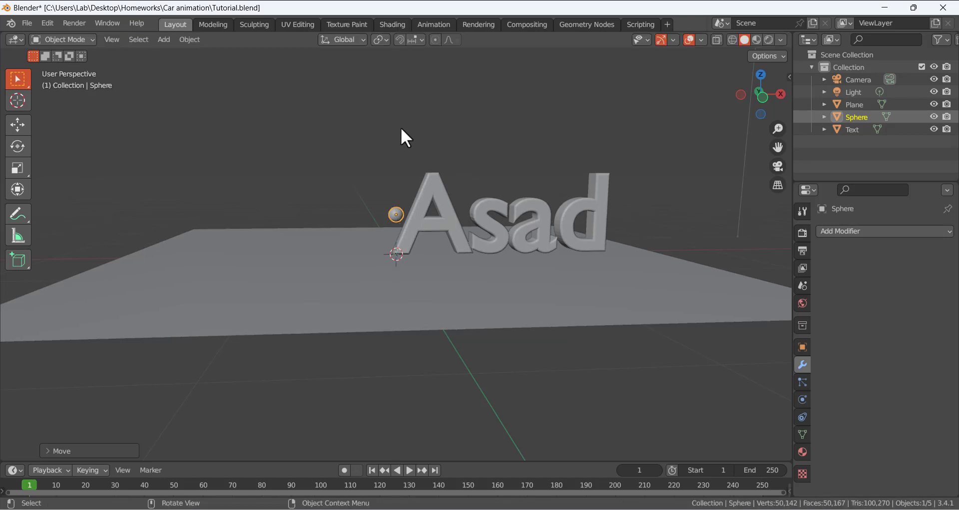
Move the sphere about -0.05 m along Y so it protrudes slightly from the text's front face.
{"action": "key", "text": "KP_3"}
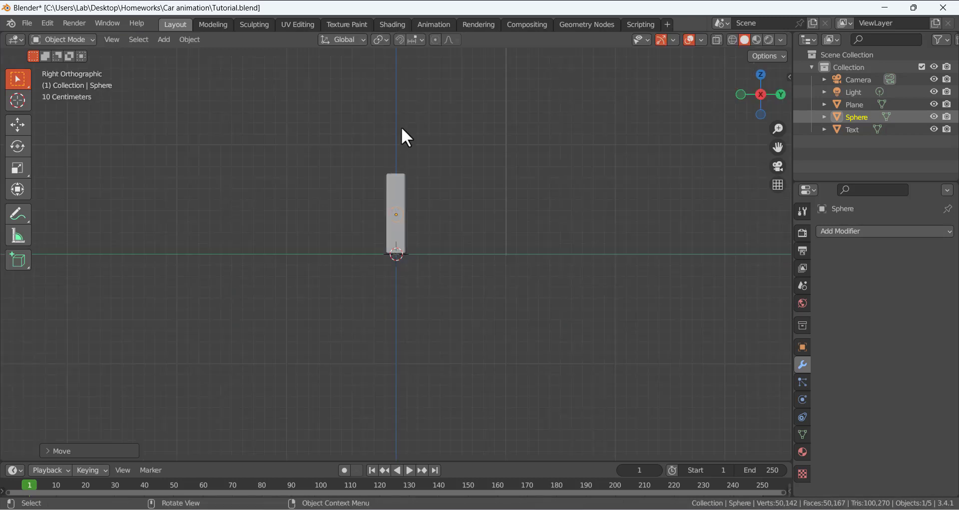
{"action": "key", "text": "g"}
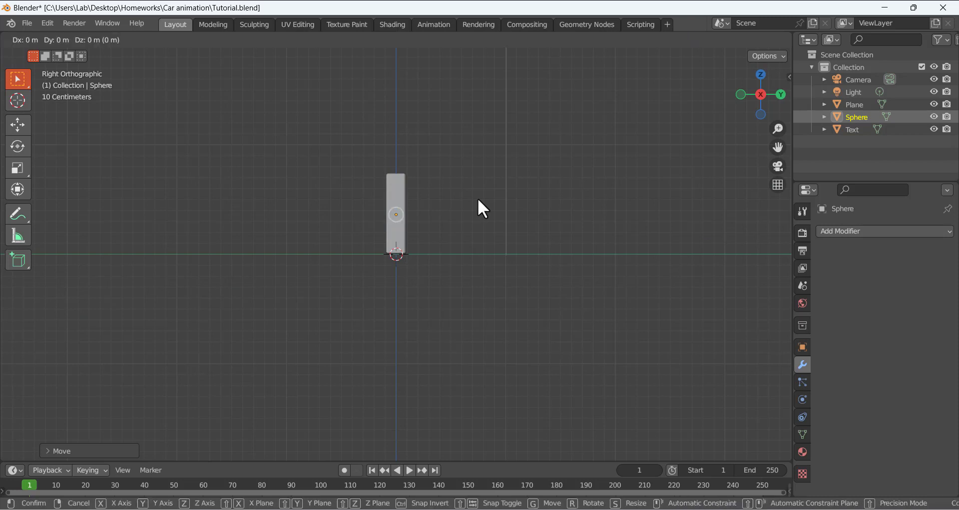
{"action": "key", "text": "y"}
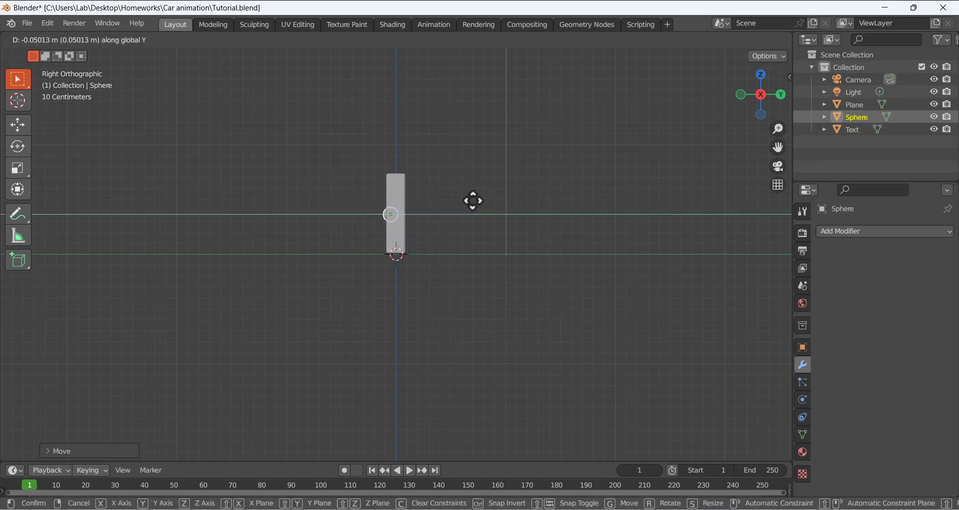
{"action": "left_click", "coordinate": [462, 210]}
{"action": "scroll", "coordinate": [406, 225], "scroll_direction": "up", "scroll_amount": 4}
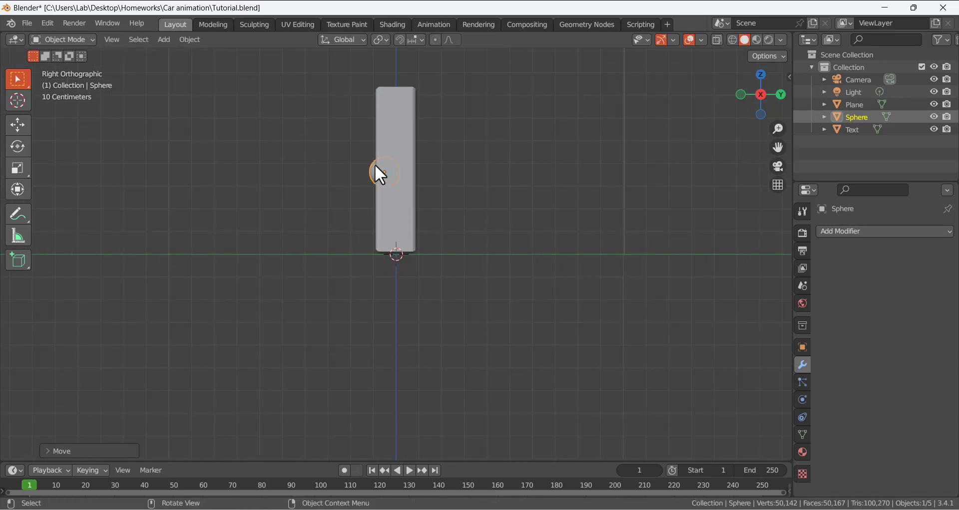
{"action": "middle_click_drag", "start_coordinate": [330, 171], "coordinate": [399, 189]}
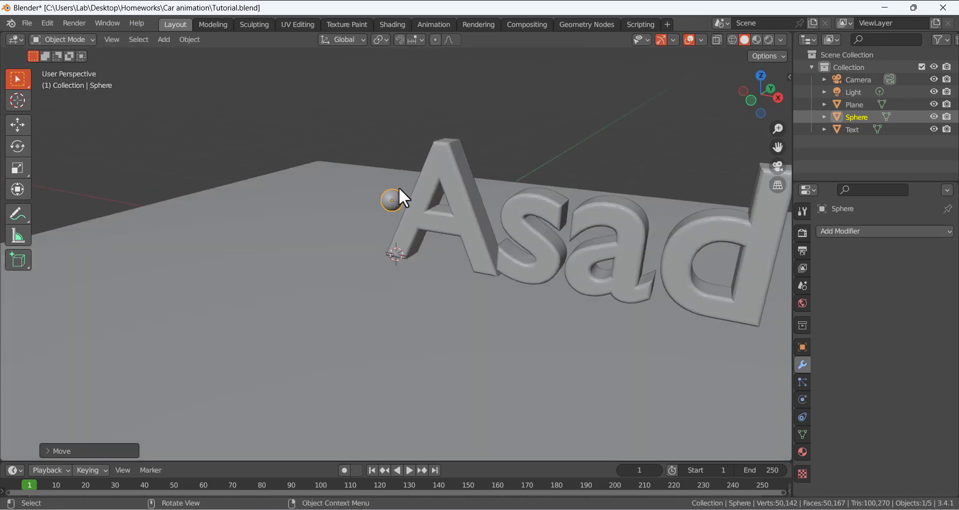
Shade the small sphere smooth and deselect it.
{"action": "right_click", "coordinate": [394, 194]}
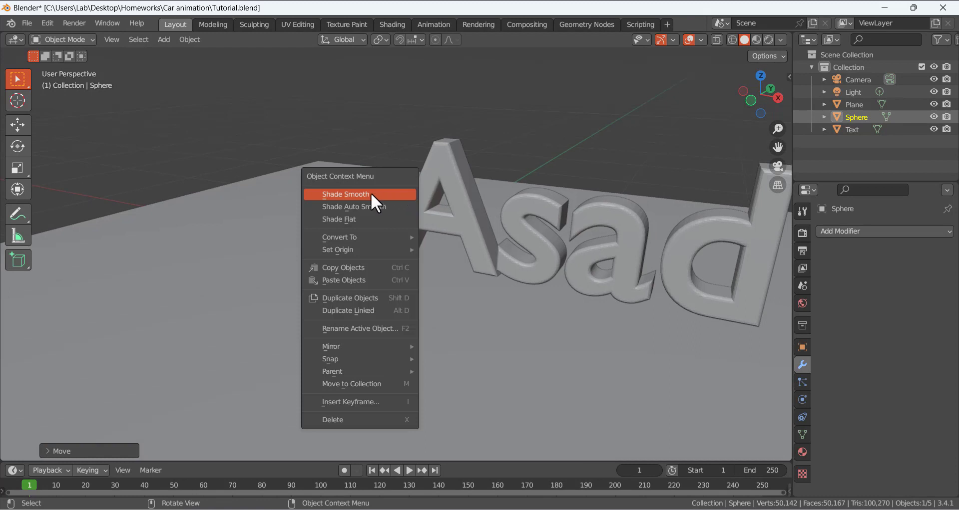
{"action": "left_click", "coordinate": [373, 192]}
{"action": "left_click", "coordinate": [369, 104]}
{"action": "scroll", "coordinate": [368, 145], "scroll_direction": "down", "scroll_amount": 5}
{"action": "mouse_move", "coordinate": [367, 180]}
{"action": "middle_mouse_down"}
{"action": "mouse_move", "coordinate": [395, 164]}
{"action": "mouse_move", "coordinate": [367, 167]}
{"action": "middle_mouse_up"}
{"action": "scroll", "coordinate": [484, 229], "scroll_direction": "up", "scroll_amount": 2}
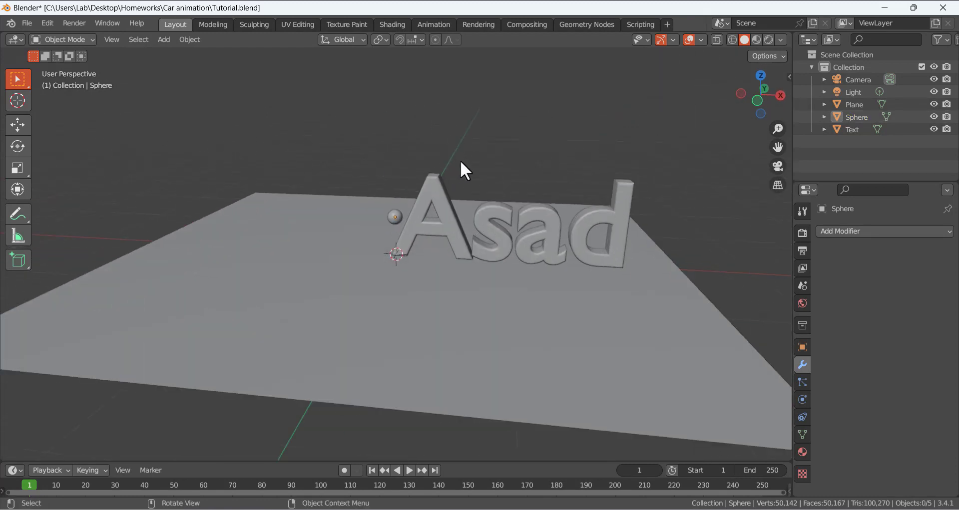
{"action": "middle_click_drag", "start_coordinate": [460, 165], "coordinate": [527, 186]}
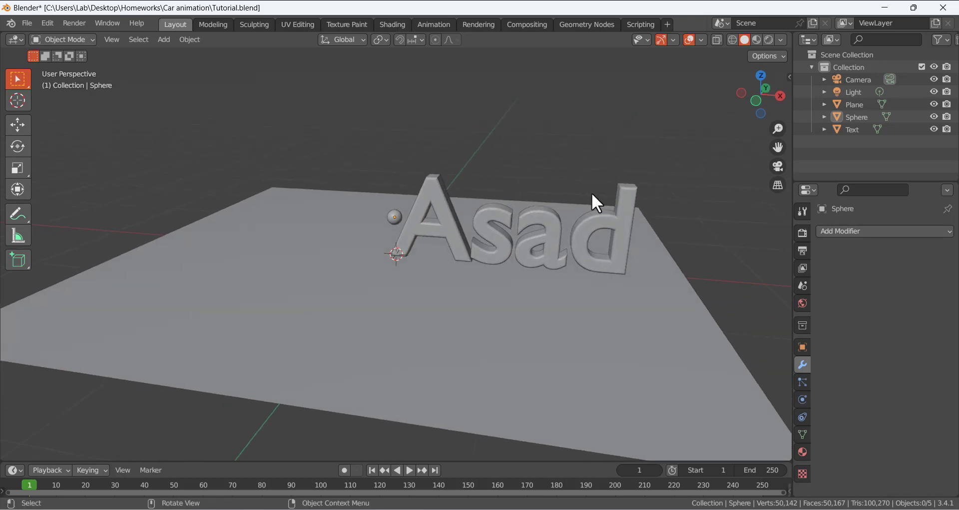
Give the sphere Dynamic Paint physics of type Brush and add the brush.
{"action": "left_click", "coordinate": [395, 218]}
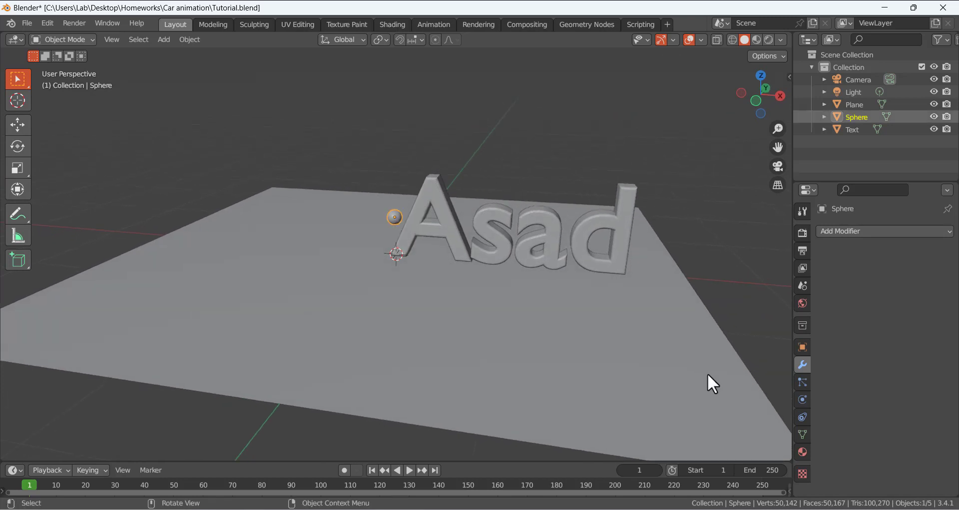
{"action": "left_click", "coordinate": [806, 400]}
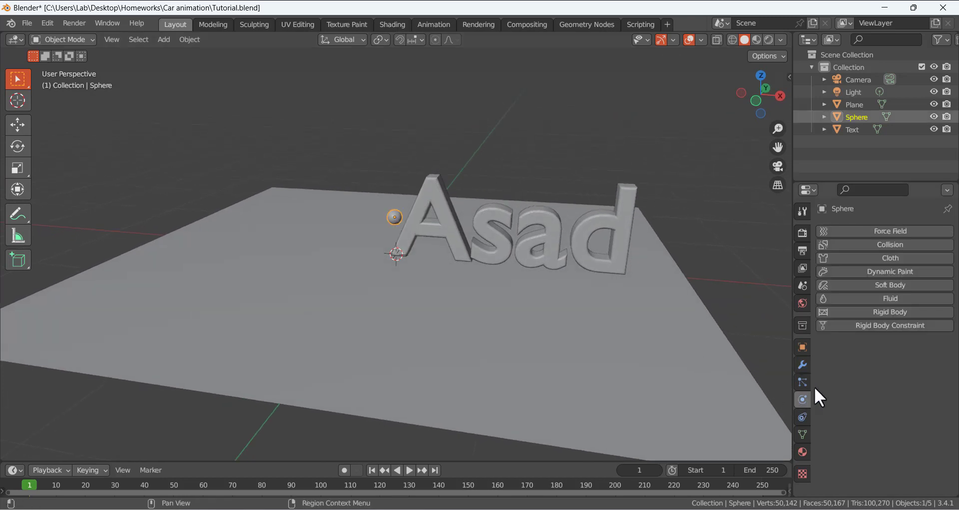
{"action": "left_click", "coordinate": [880, 272]}
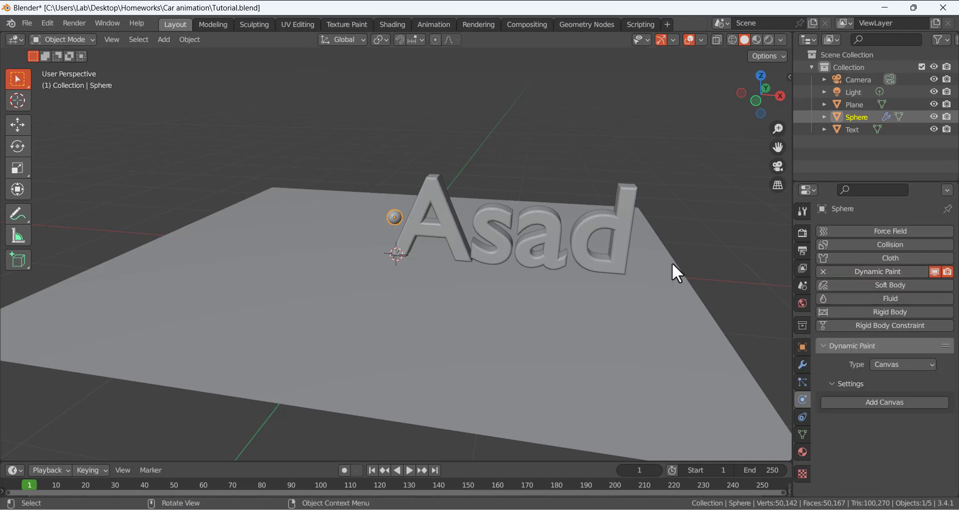
{"action": "left_click", "coordinate": [889, 364]}
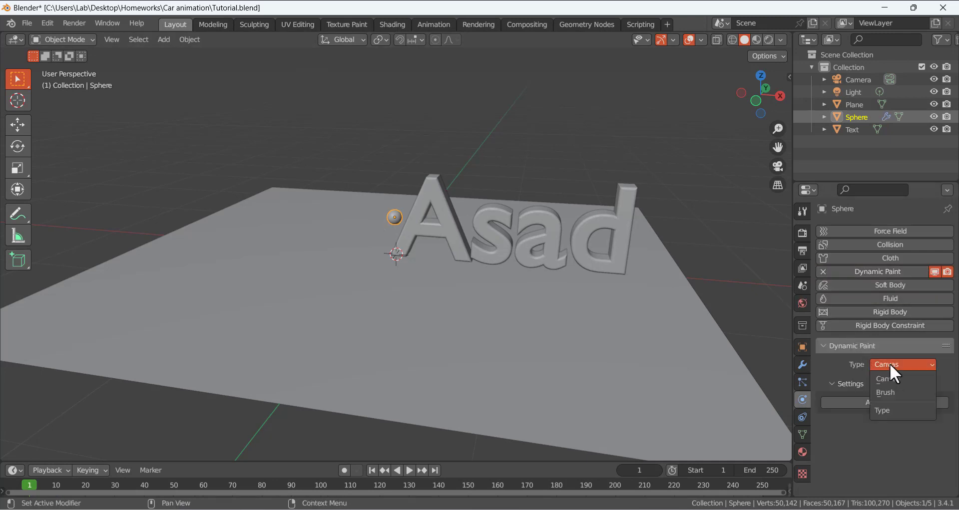
{"action": "left_click", "coordinate": [891, 391]}
{"action": "left_click", "coordinate": [892, 403]}
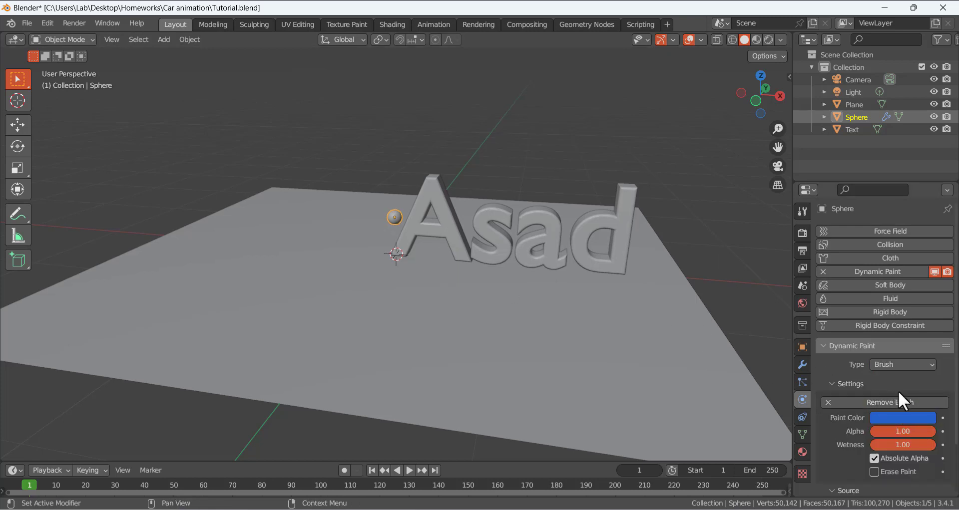
{"action": "scroll", "coordinate": [898, 391], "scroll_direction": "down", "scroll_amount": 3}
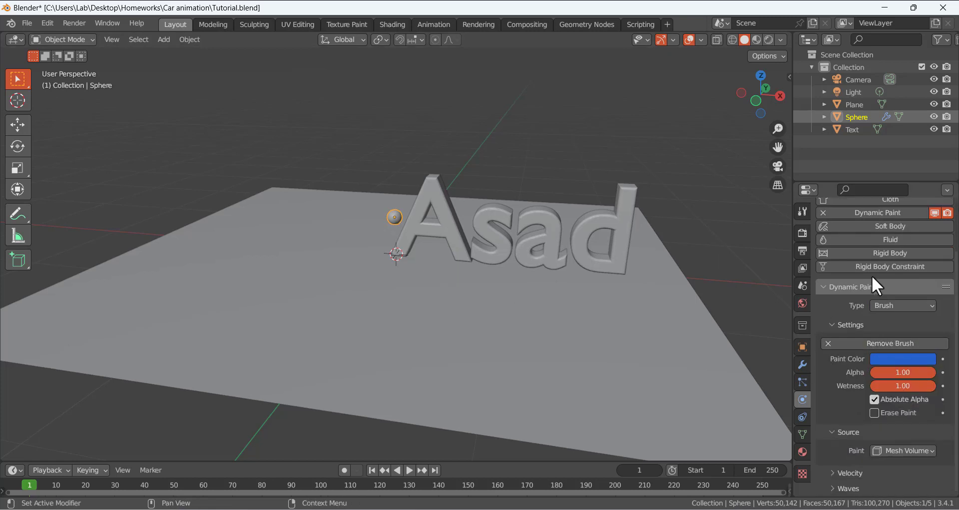
Give the text Dynamic Paint physics as a canvas, add the canvas and set its surface type to Waves.
{"action": "left_click", "coordinate": [492, 227]}
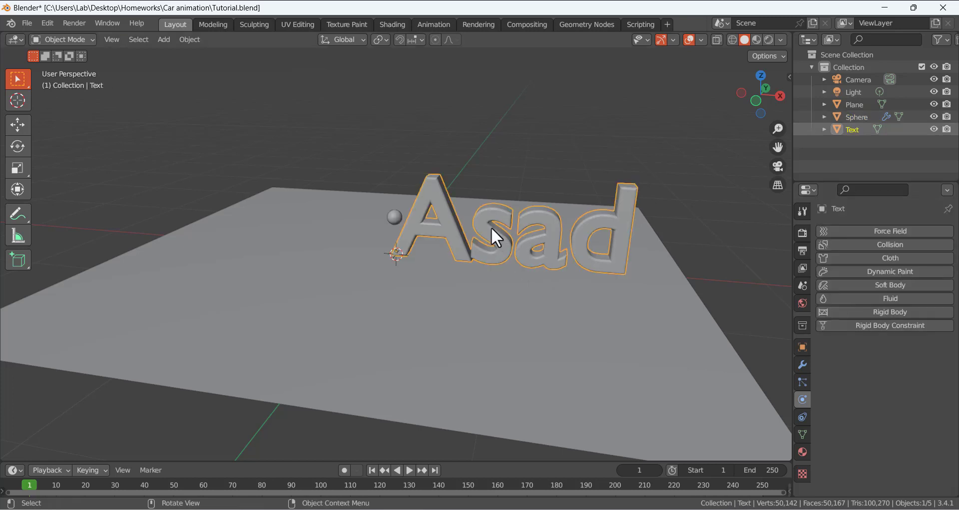
{"action": "left_click", "coordinate": [883, 272]}
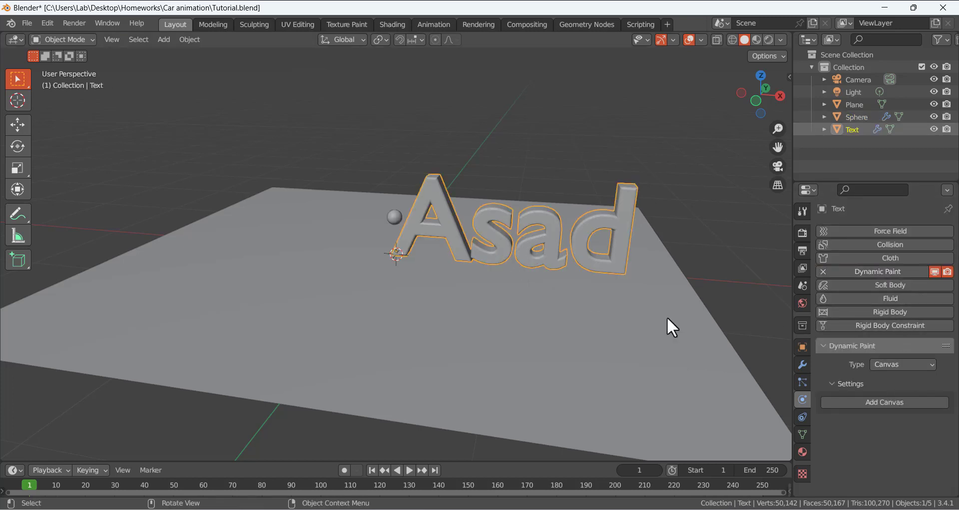
{"action": "left_click", "coordinate": [881, 403]}
{"action": "scroll", "coordinate": [884, 392], "scroll_direction": "down", "scroll_amount": 8}
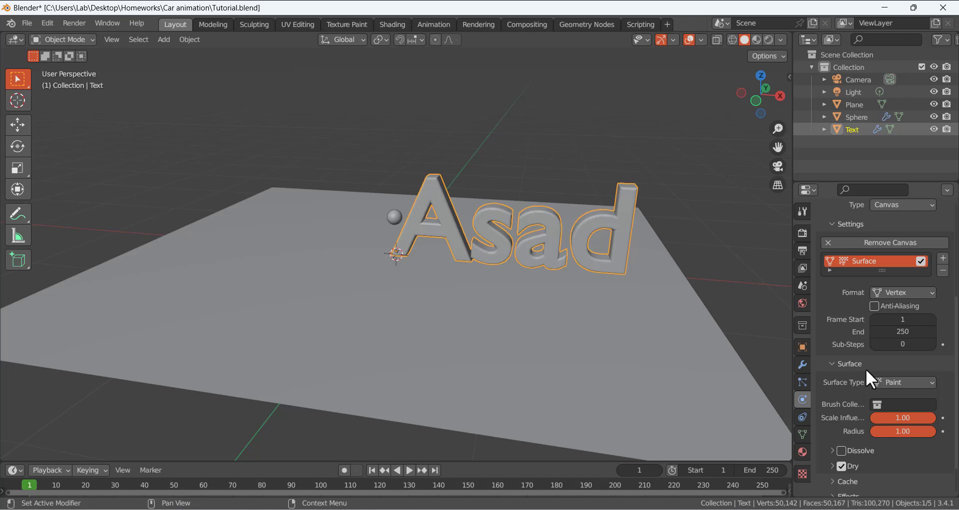
{"action": "left_click", "coordinate": [888, 383]}
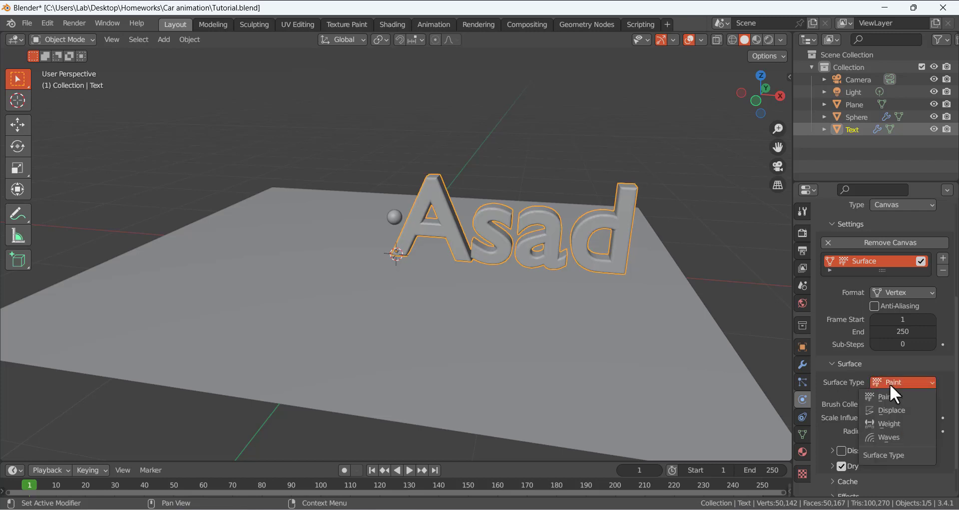
{"action": "left_click", "coordinate": [892, 437]}
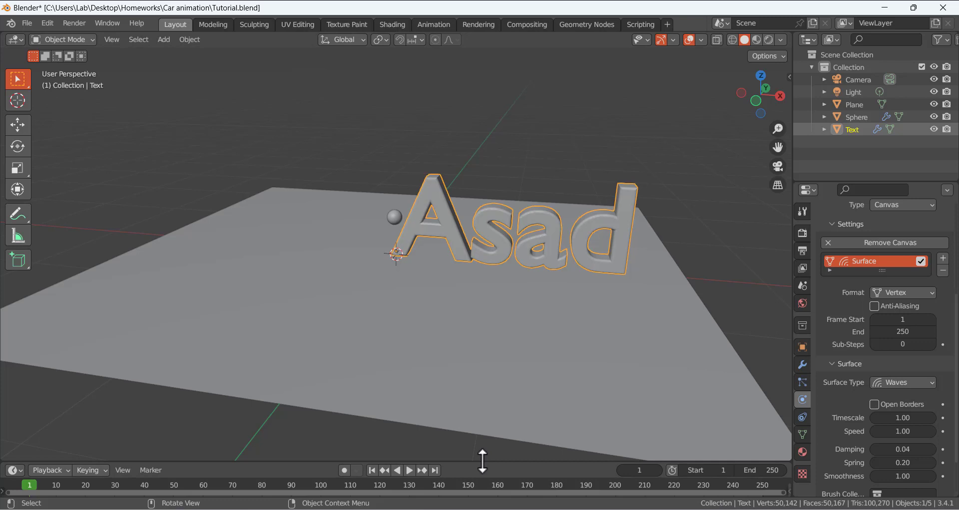
Enlarge the timeline and insert a location keyframe for the small sphere at frame 1.
{"action": "left_click_drag", "start_coordinate": [483, 460], "coordinate": [480, 385]}
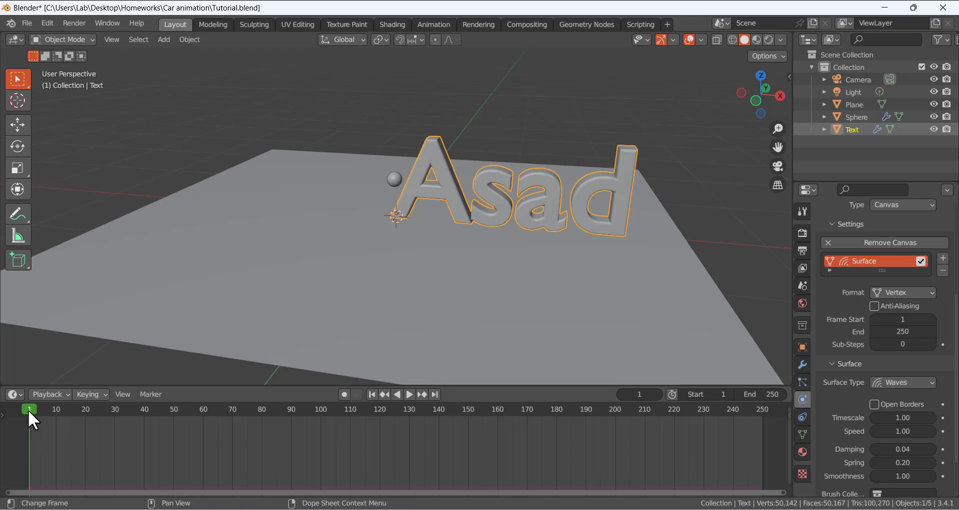
{"action": "left_click", "coordinate": [398, 179]}
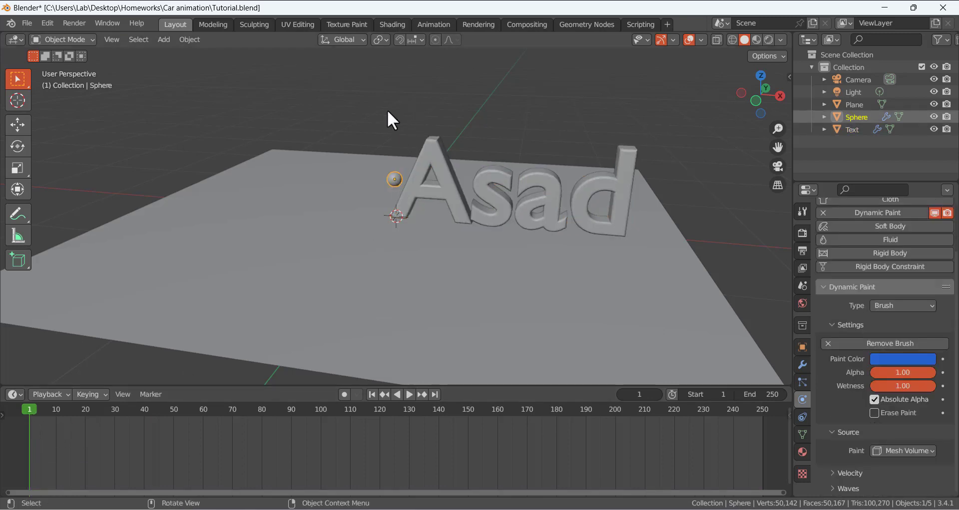
{"action": "key", "text": "i"}
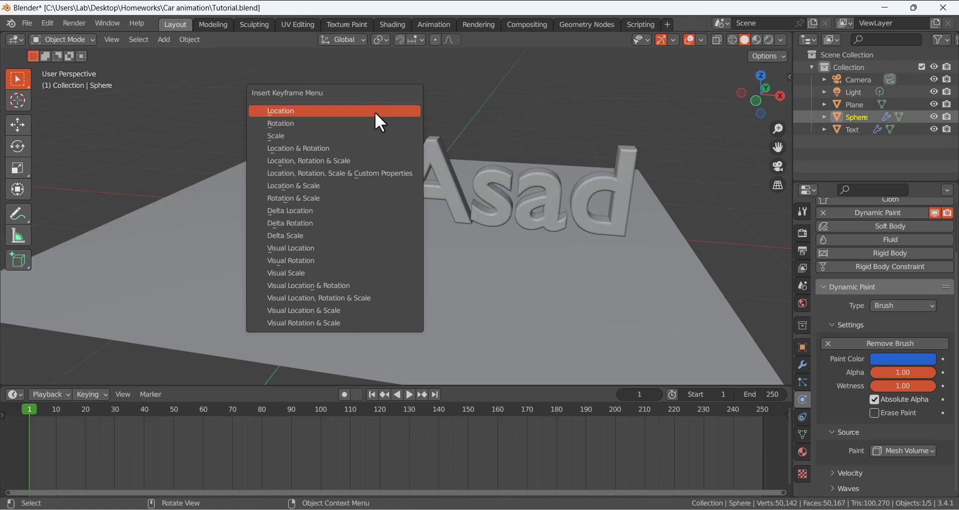
{"action": "left_click", "coordinate": [374, 112]}
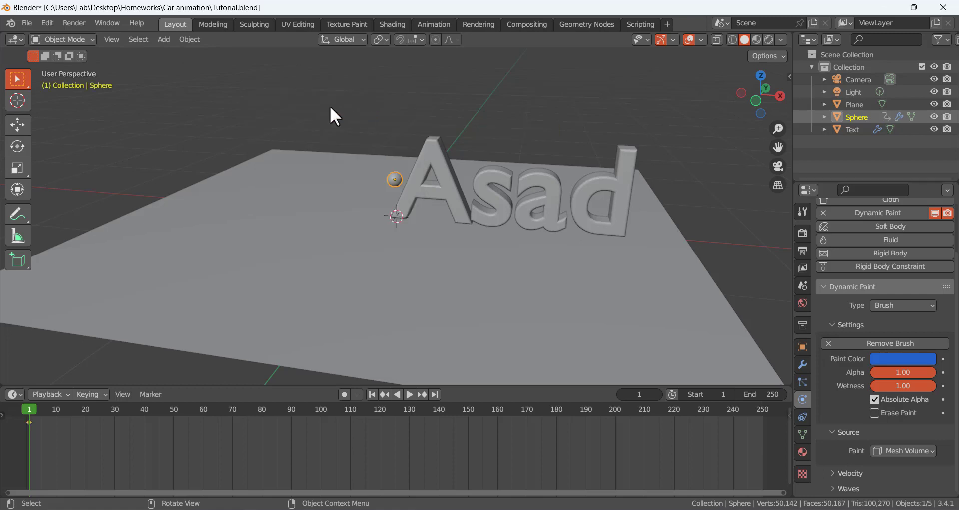
At frame 90, move the sphere along X to just past the last letter and insert a location keyframe.
{"action": "key", "text": "space"}
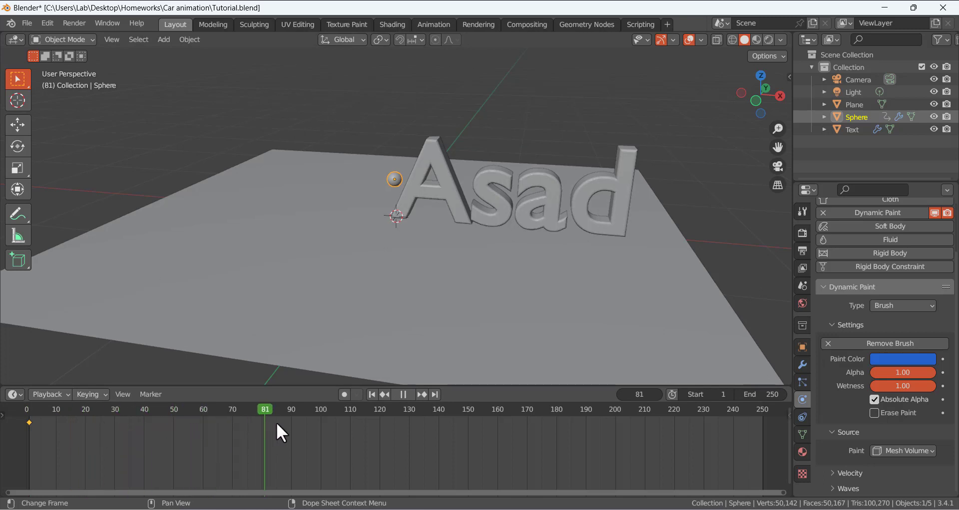
{"action": "key", "text": "space"}
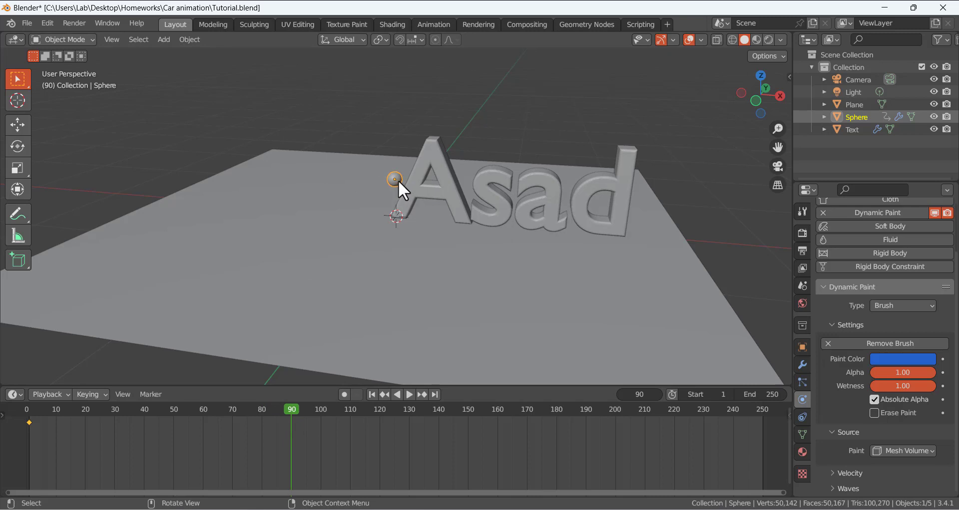
{"action": "left_click", "coordinate": [17, 125]}
{"action": "key", "text": "g"}
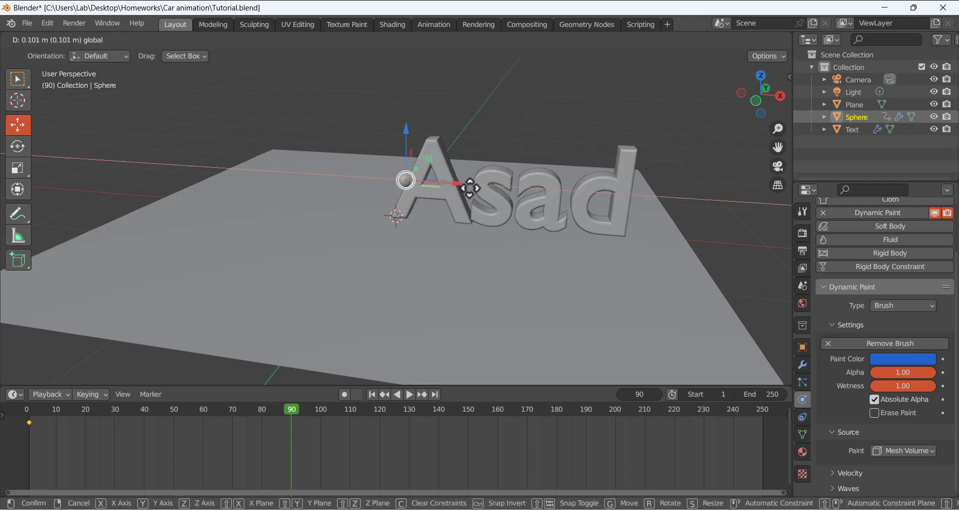
{"action": "left_click_drag", "start_coordinate": [622, 199], "coordinate": [702, 206]}
{"action": "left_click", "coordinate": [701, 206]}
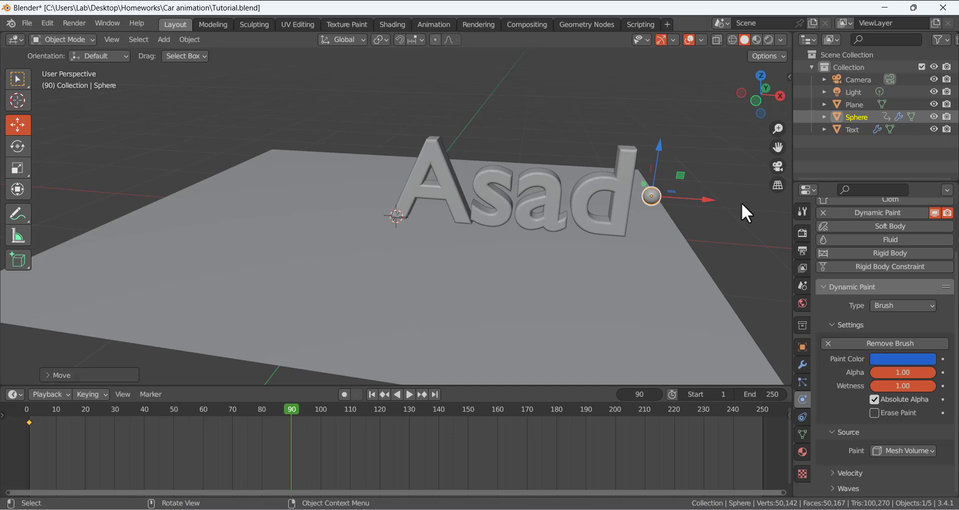
{"action": "key", "text": "i"}
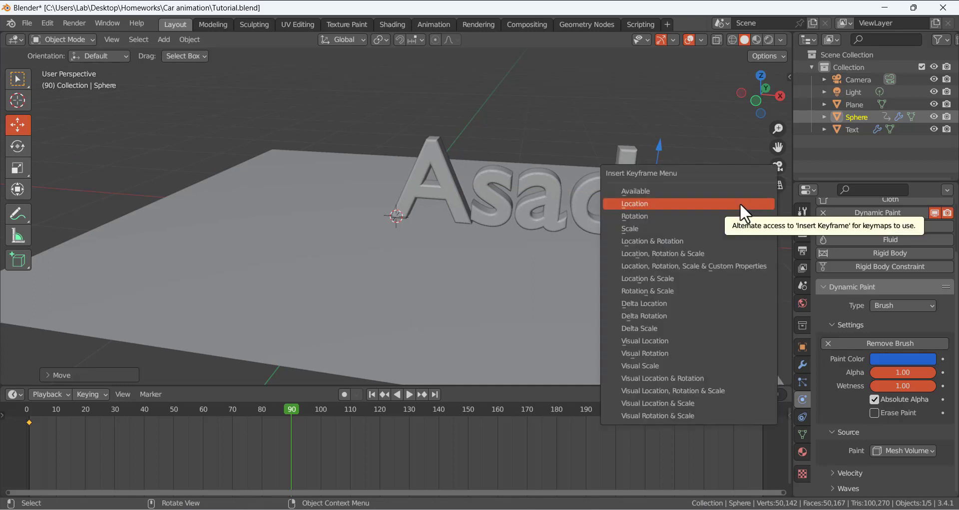
{"action": "left_click", "coordinate": [740, 203]}
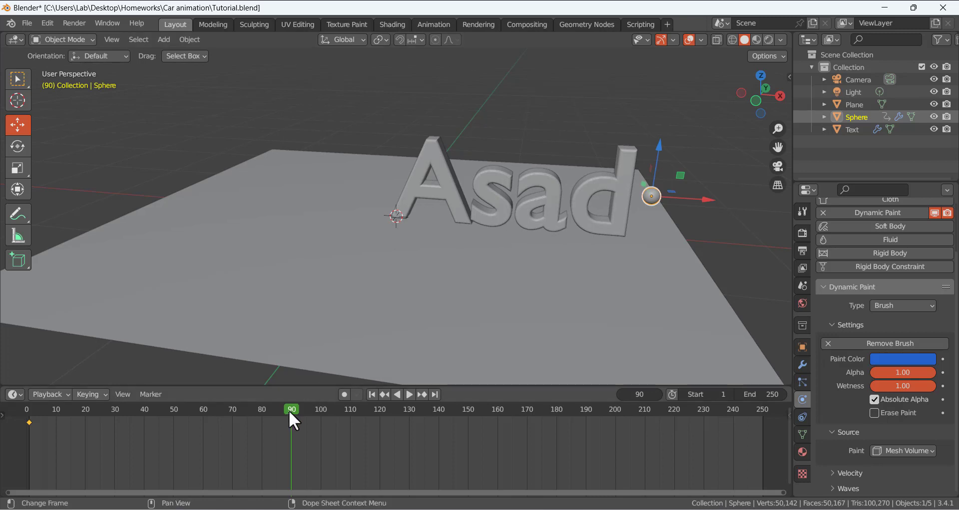
Return to frame 1 and set the animation's end frame to 90.
{"action": "mouse_move", "coordinate": [290, 410]}
{"action": "left_mouse_down"}
{"action": "mouse_move", "coordinate": [116, 430]}
{"action": "mouse_move", "coordinate": [185, 437]}
{"action": "mouse_move", "coordinate": [11, 456]}
{"action": "mouse_move", "coordinate": [219, 444]}
{"action": "mouse_move", "coordinate": [32, 446]}
{"action": "mouse_move", "coordinate": [257, 427]}
{"action": "mouse_move", "coordinate": [30, 453]}
{"action": "left_mouse_up"}
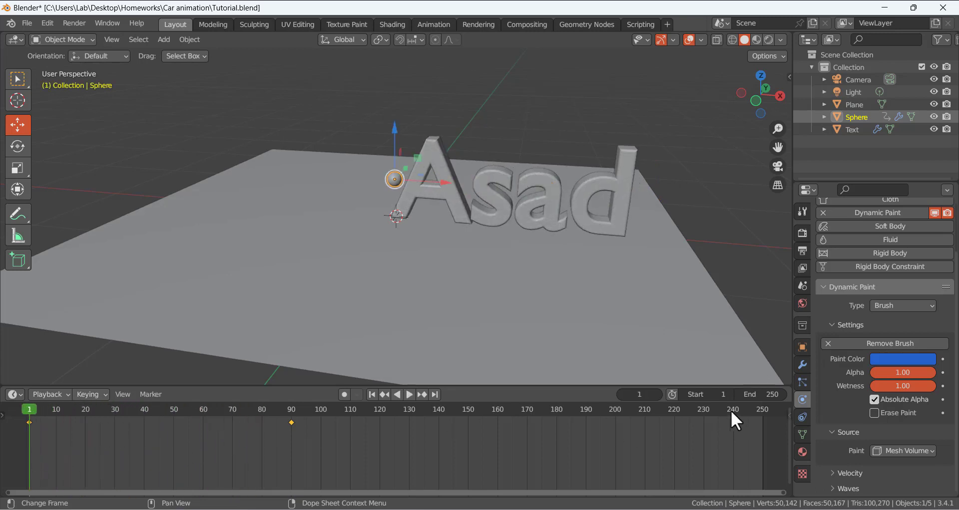
{"action": "left_click", "coordinate": [760, 394]}
{"action": "type", "text": "90"}
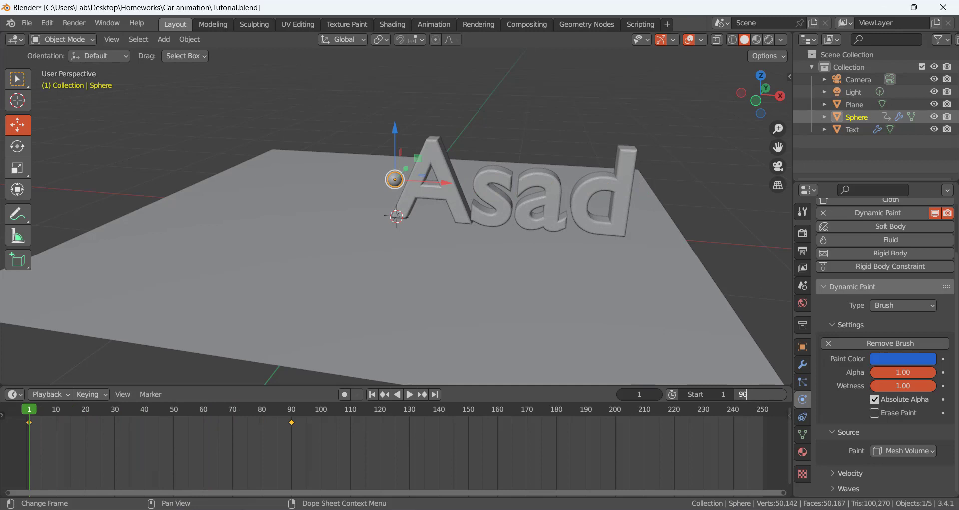
{"action": "key", "text": "Return"}
Try a wave speed of 1.96 on the text's canvas and scrub the animation to frame 77.
{"action": "middle_click_drag", "start_coordinate": [495, 222], "coordinate": [499, 220]}
{"action": "left_click", "coordinate": [17, 79]}
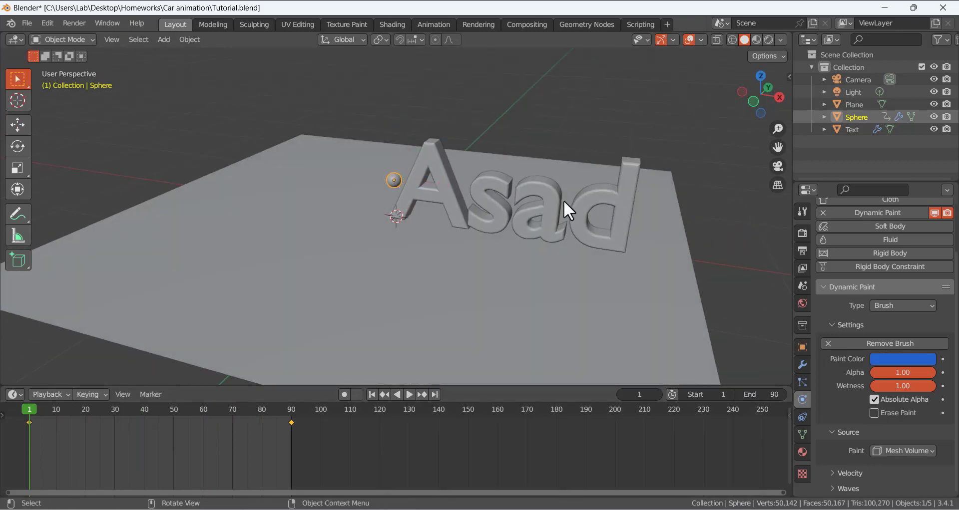
{"action": "middle_click_drag", "start_coordinate": [563, 199], "coordinate": [441, 194]}
{"action": "left_click", "coordinate": [456, 174]}
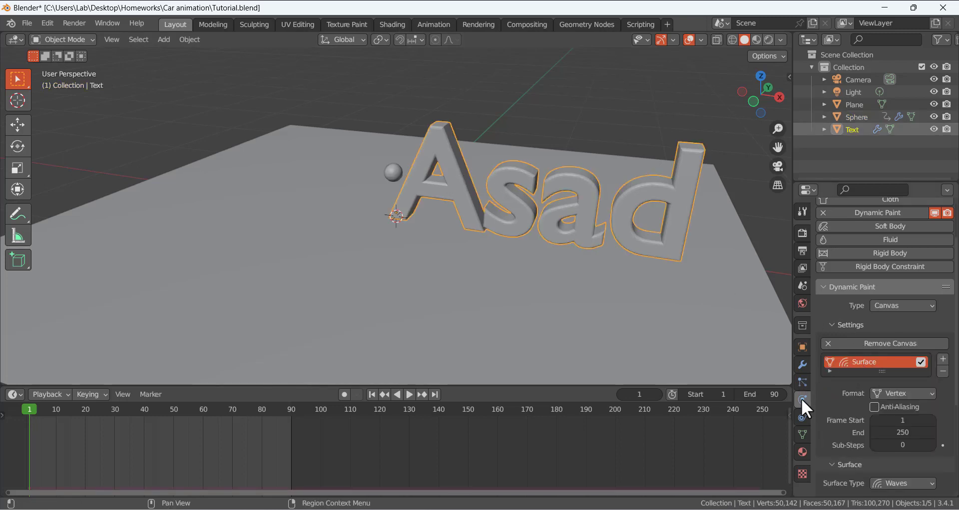
{"action": "scroll", "coordinate": [847, 401], "scroll_direction": "down", "scroll_amount": 6}
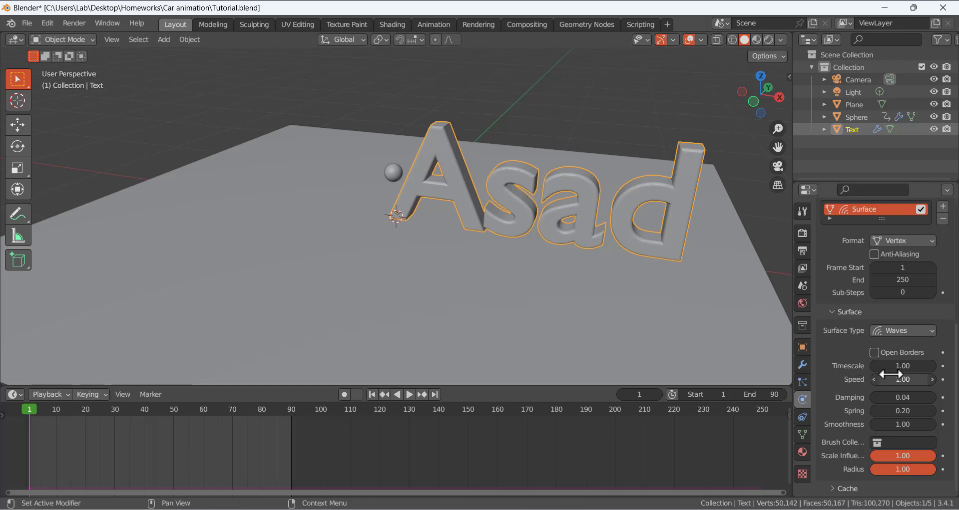
{"action": "left_click_drag", "start_coordinate": [906, 381], "coordinate": [954, 380]}
{"action": "mouse_move", "coordinate": [28, 414]}
{"action": "left_mouse_down"}
{"action": "mouse_move", "coordinate": [253, 432]}
{"action": "mouse_move", "coordinate": [254, 424]}
{"action": "left_mouse_up"}
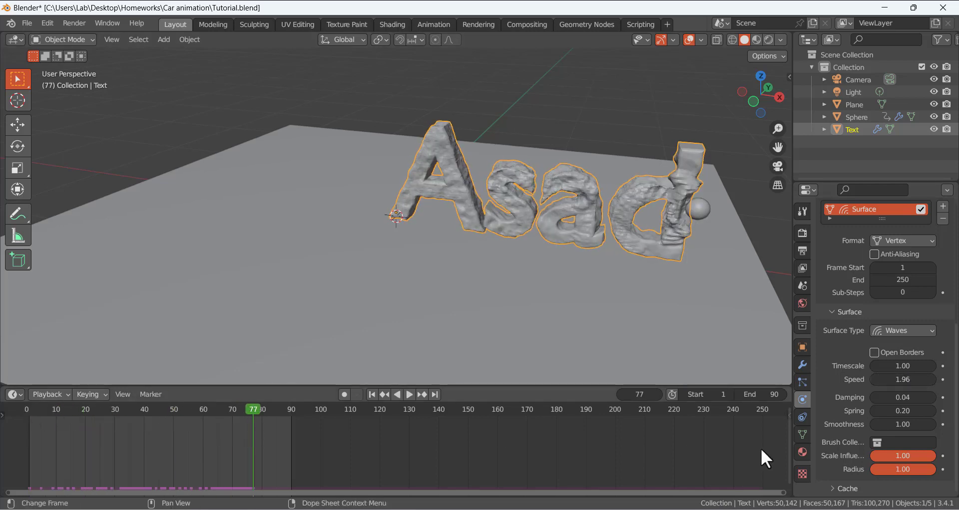
Reset the wave speed of the text's canvas to 1.00.
{"action": "left_click", "coordinate": [915, 379]}
{"action": "key", "text": "BackSpace"}
{"action": "key", "text": "BackSpace"}
{"action": "key", "text": "BackSpace"}
{"action": "key", "text": "Return"}
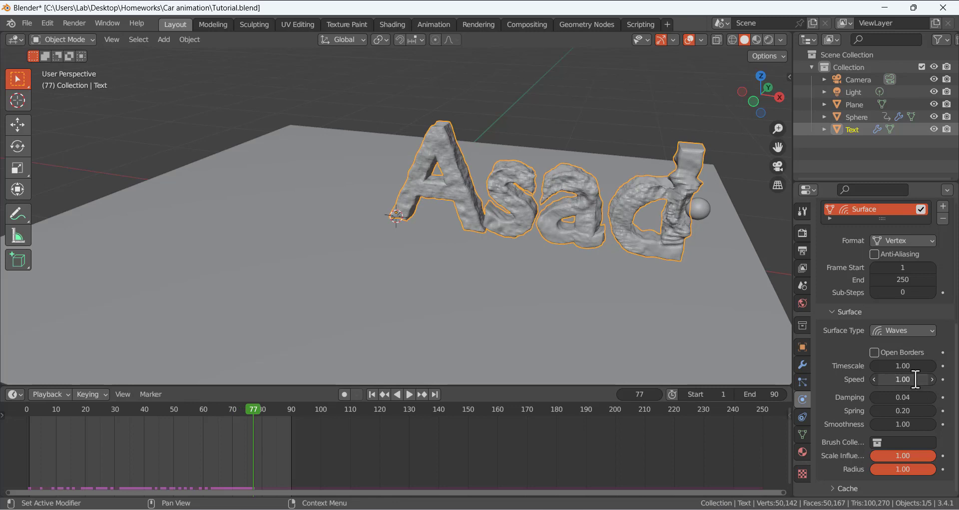
Play the animation from the beginning to check how the sphere ripples the letters, and return to frame 1.
{"action": "left_click_drag", "start_coordinate": [248, 411], "coordinate": [38, 421]}
{"action": "key", "text": "space"}
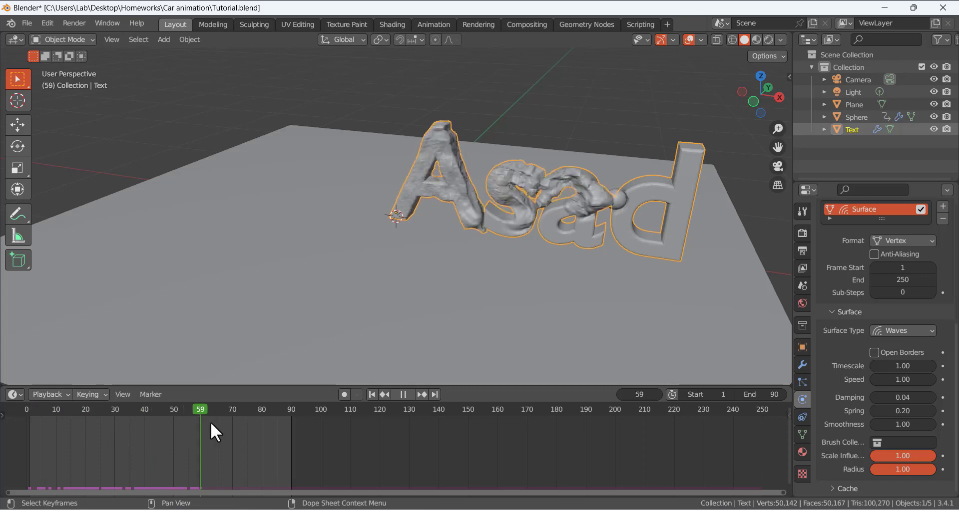
{"action": "key", "text": "space"}
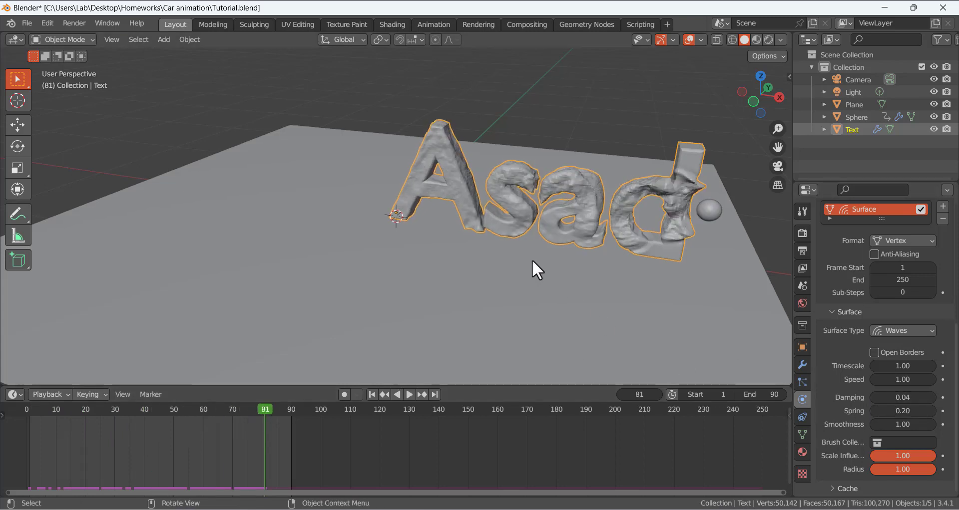
{"action": "middle_click_drag", "start_coordinate": [473, 212], "coordinate": [334, 380]}
{"action": "left_click_drag", "start_coordinate": [263, 410], "coordinate": [29, 410]}
{"action": "key", "text": "space"}
{"action": "key", "text": "space"}
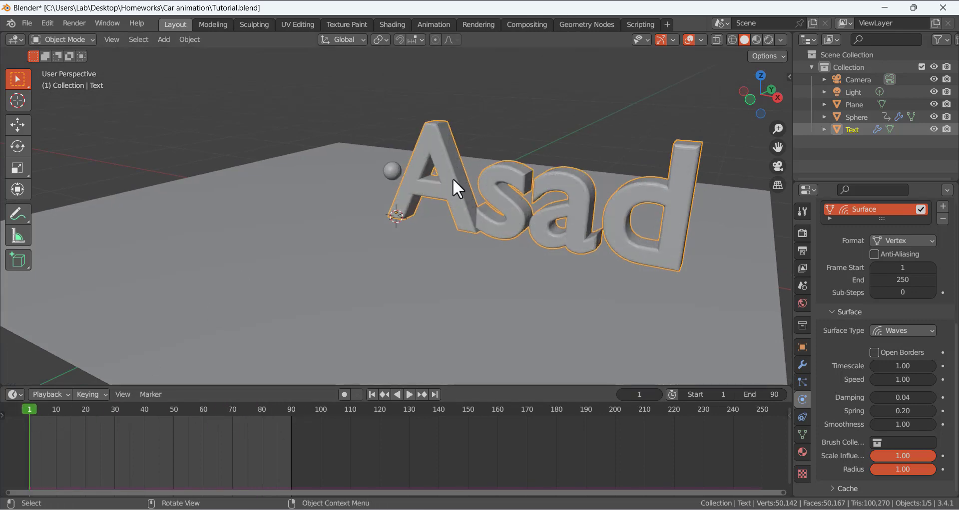
Add a new material to the small sphere, set its base color to red and deselect the sphere.
{"action": "middle_click_drag", "start_coordinate": [453, 180], "coordinate": [393, 179]}
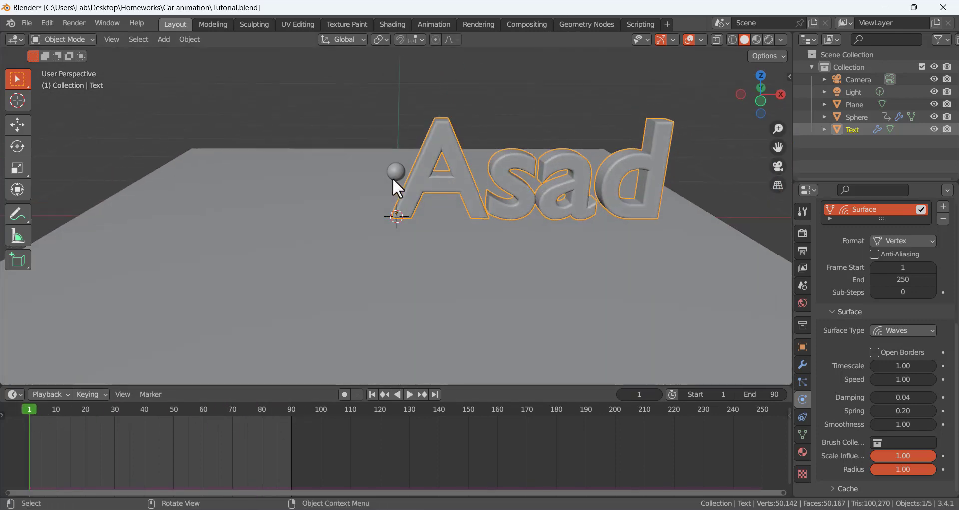
{"action": "left_click", "coordinate": [396, 173]}
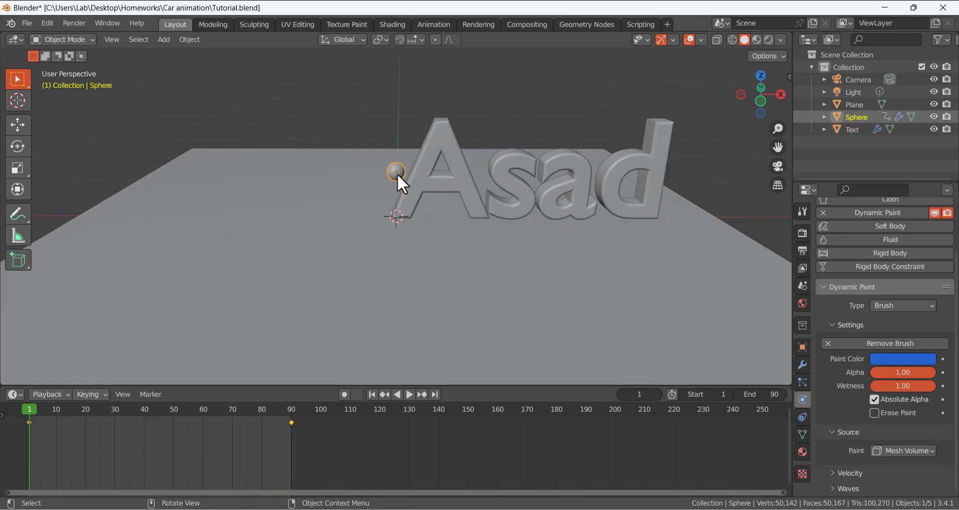
{"action": "left_click", "coordinate": [801, 452]}
{"action": "left_click", "coordinate": [873, 284]}
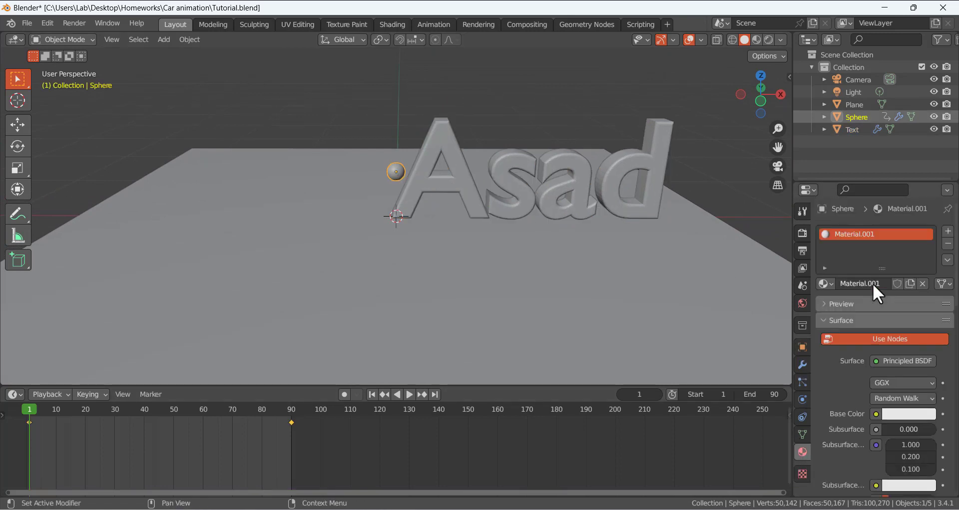
{"action": "left_click", "coordinate": [892, 415]}
{"action": "left_click_drag", "start_coordinate": [870, 281], "coordinate": [871, 324]}
{"action": "left_click", "coordinate": [464, 108]}
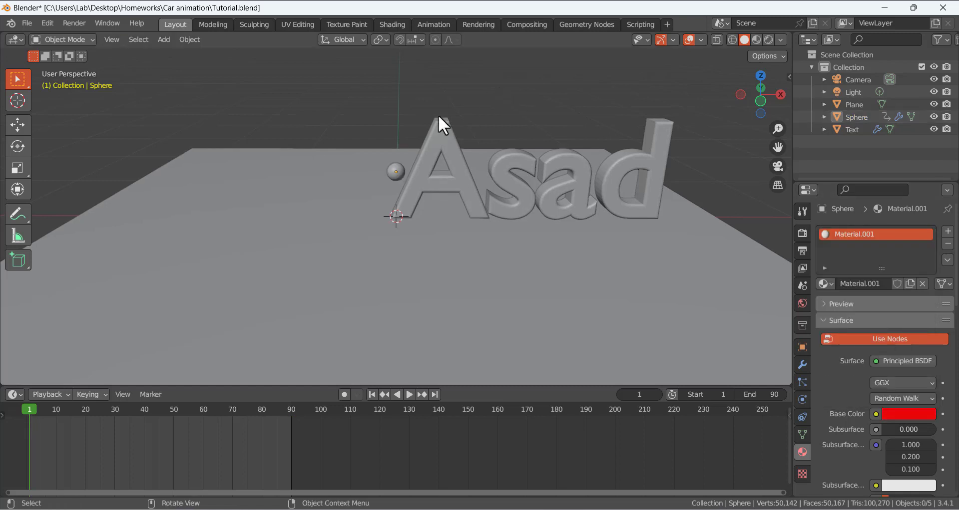
Add a new material to the text and change its surface shader to Glass BSDF.
{"action": "left_click", "coordinate": [401, 173]}
{"action": "left_click", "coordinate": [455, 187]}
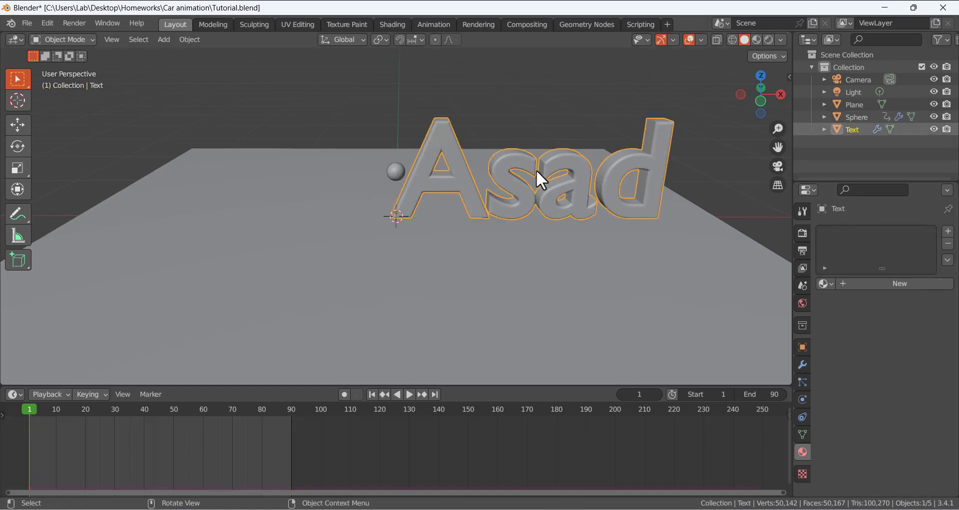
{"action": "left_click", "coordinate": [870, 283]}
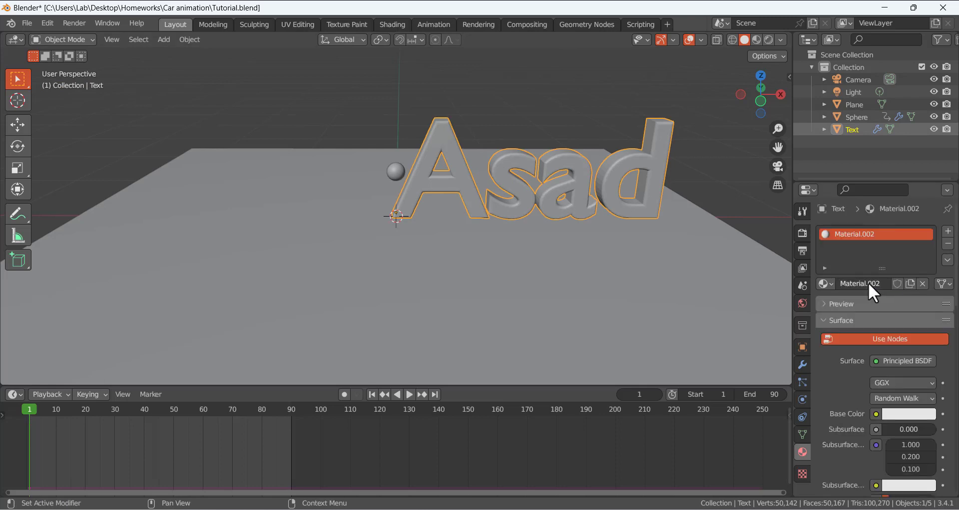
{"action": "left_click", "coordinate": [893, 362]}
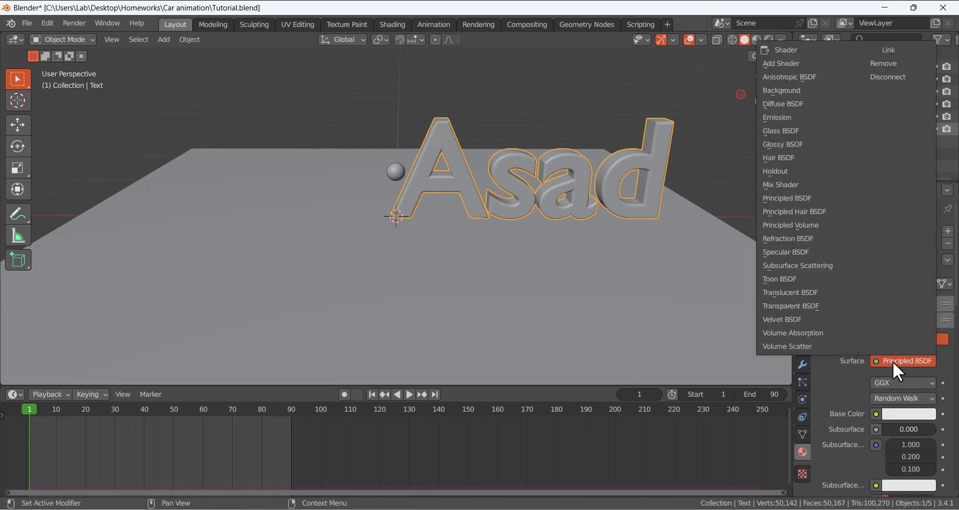
{"action": "left_click", "coordinate": [802, 130]}
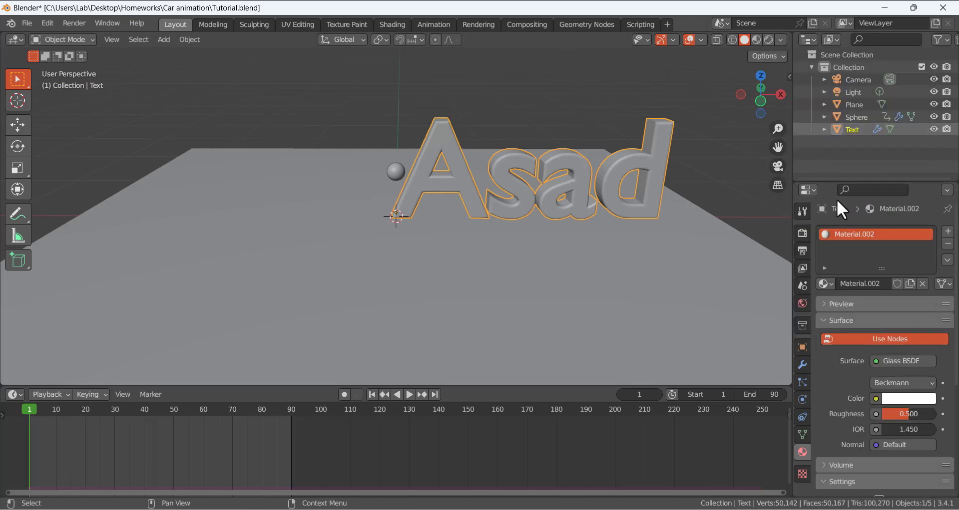
Set the text's glass color to hex CCDBE7.
{"action": "left_click", "coordinate": [913, 399]}
{"action": "left_click", "coordinate": [857, 343]}
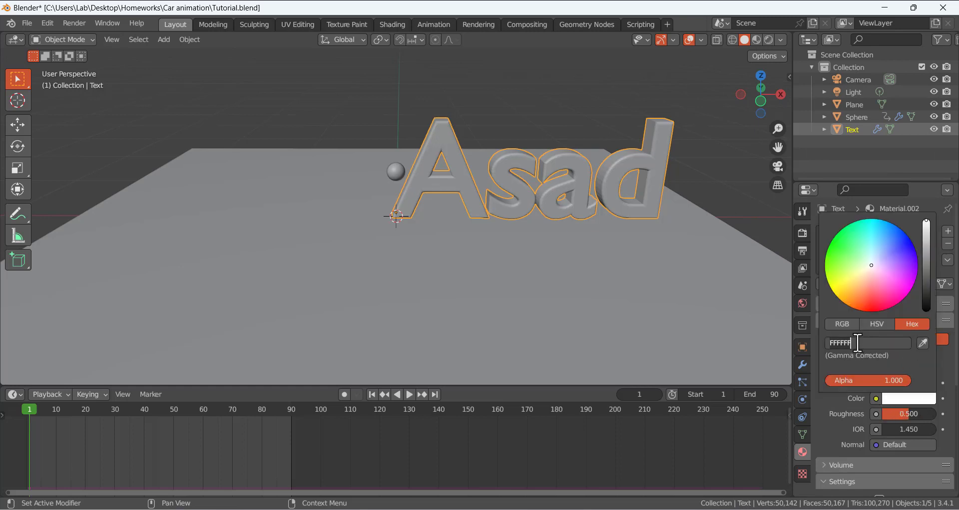
{"action": "type", "text": "c"}
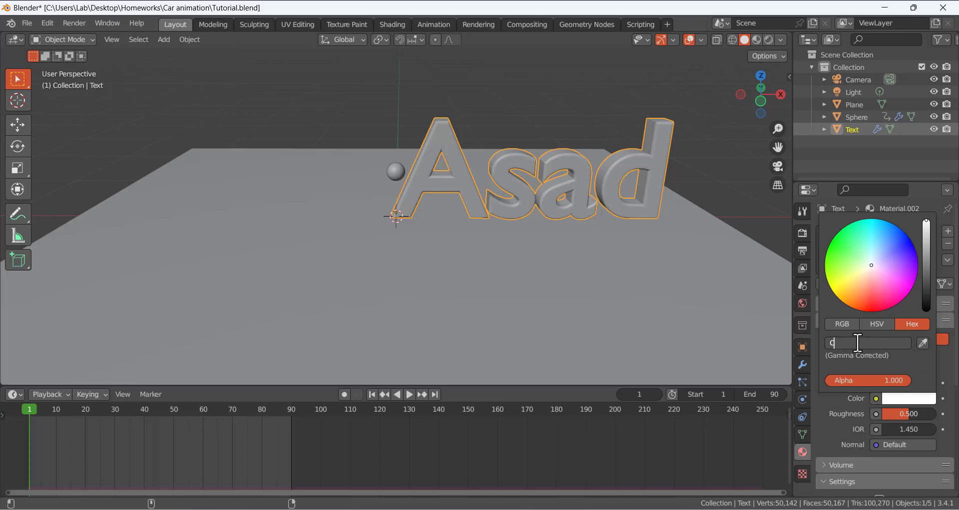
{"action": "type", "text": "cDB"}
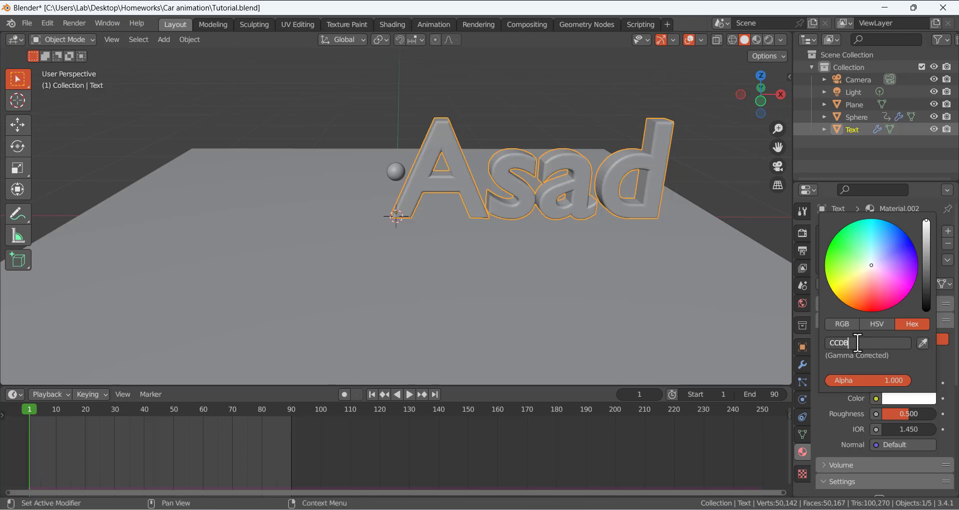
{"action": "type", "text": "E7"}
{"action": "key", "text": "Return"}
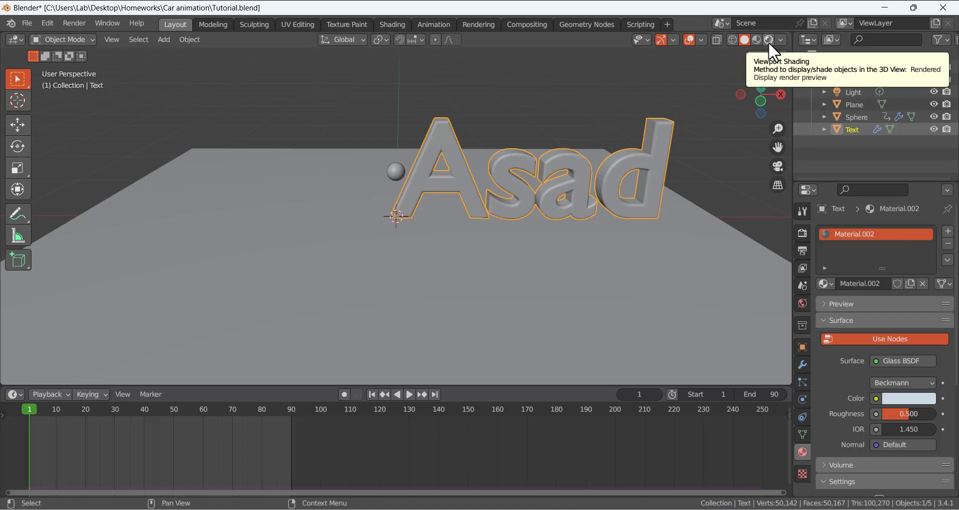
Switch the viewport to rendered shading and change the render engine to Cycles.
{"action": "left_click", "coordinate": [768, 40]}
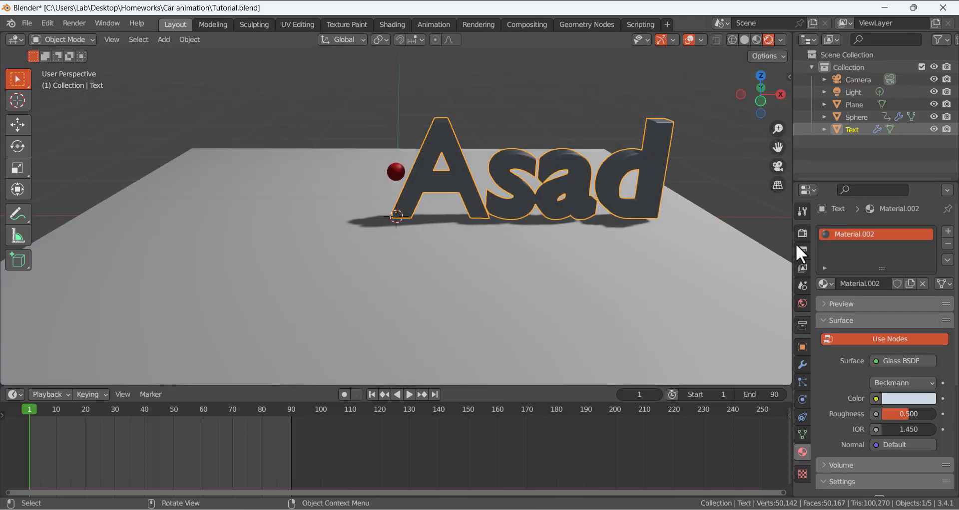
{"action": "left_click", "coordinate": [802, 234]}
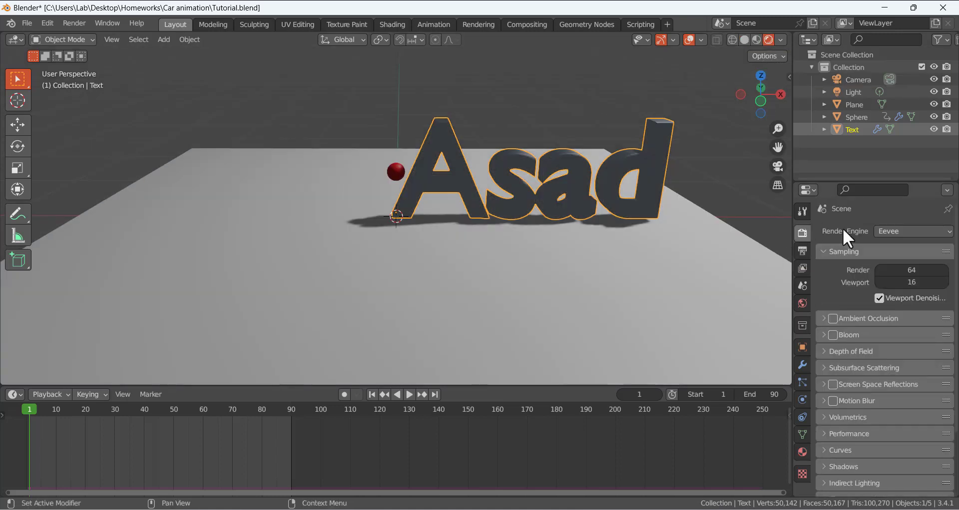
{"action": "left_click", "coordinate": [891, 233]}
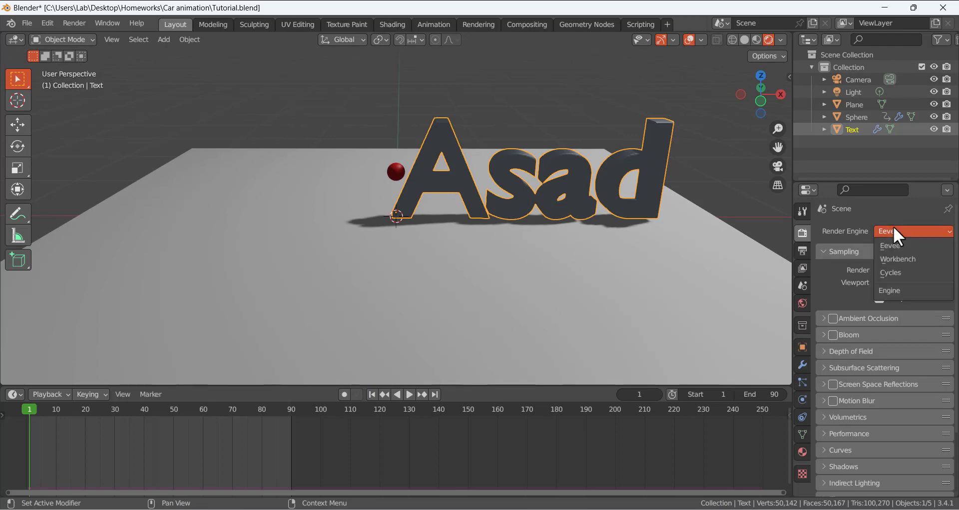
{"action": "left_click", "coordinate": [895, 274]}
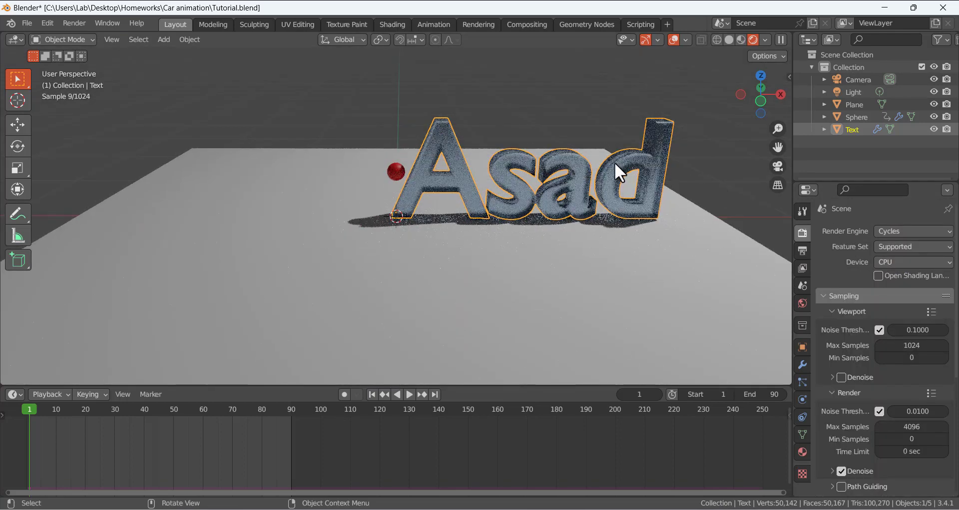
Give the plane a new material with a darker grey base color, hex 737373, and deselect the plane.
{"action": "middle_click_drag", "start_coordinate": [707, 198], "coordinate": [489, 313]}
{"action": "left_click", "coordinate": [490, 313]}
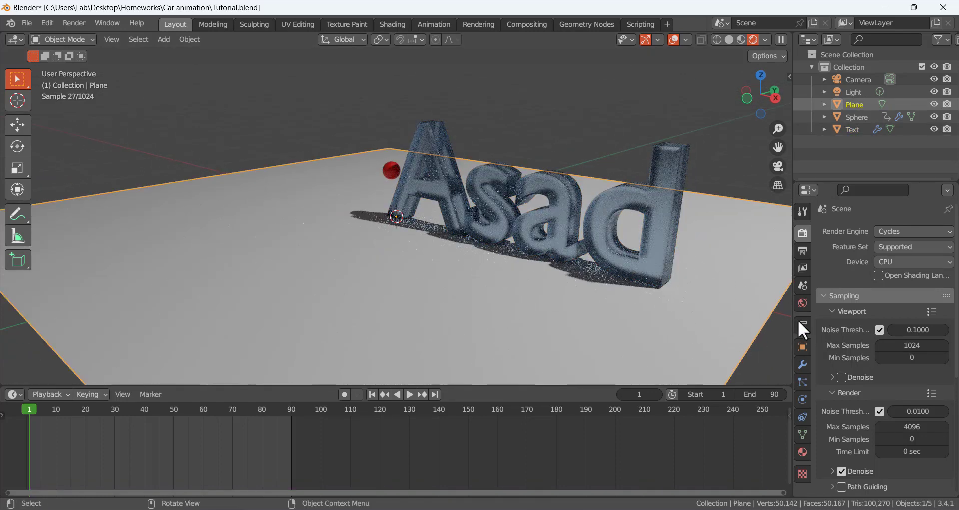
{"action": "left_click", "coordinate": [802, 452]}
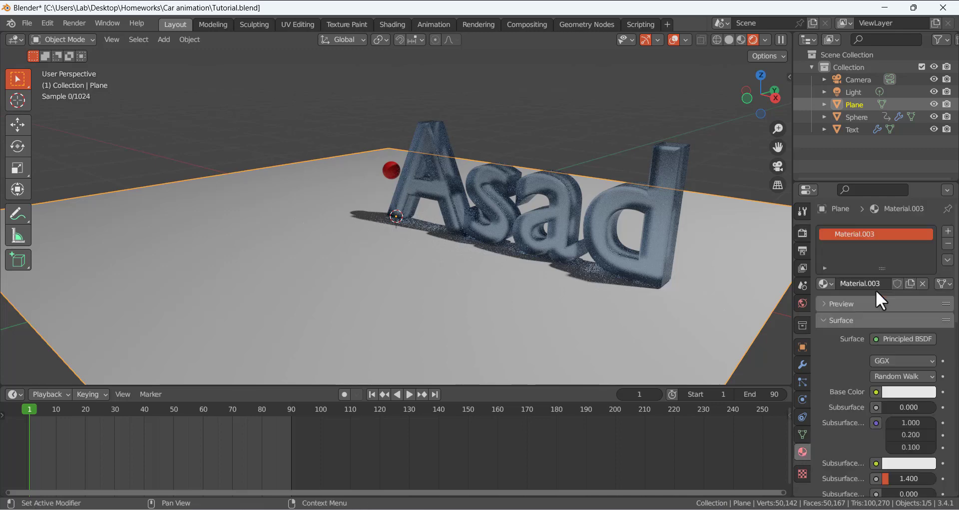
{"action": "left_click", "coordinate": [899, 392]}
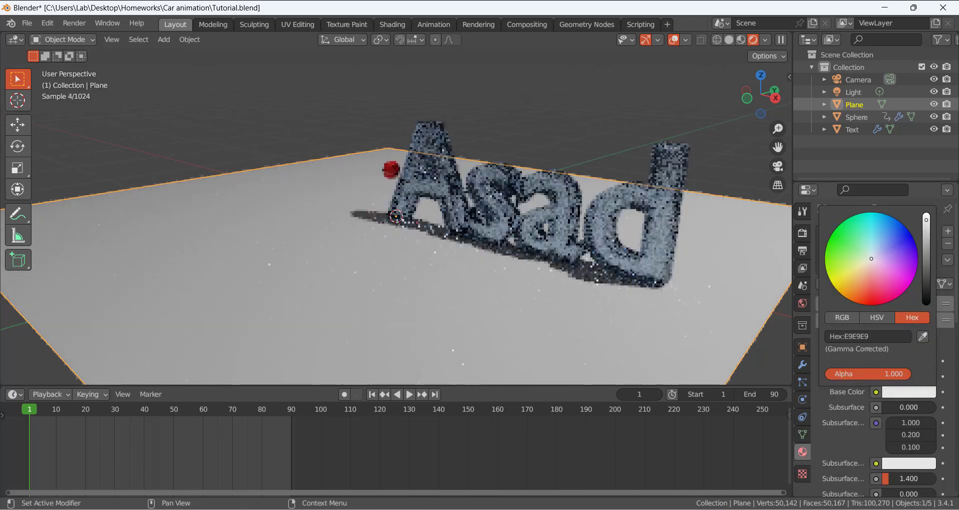
{"action": "left_click_drag", "start_coordinate": [926, 220], "coordinate": [926, 264]}
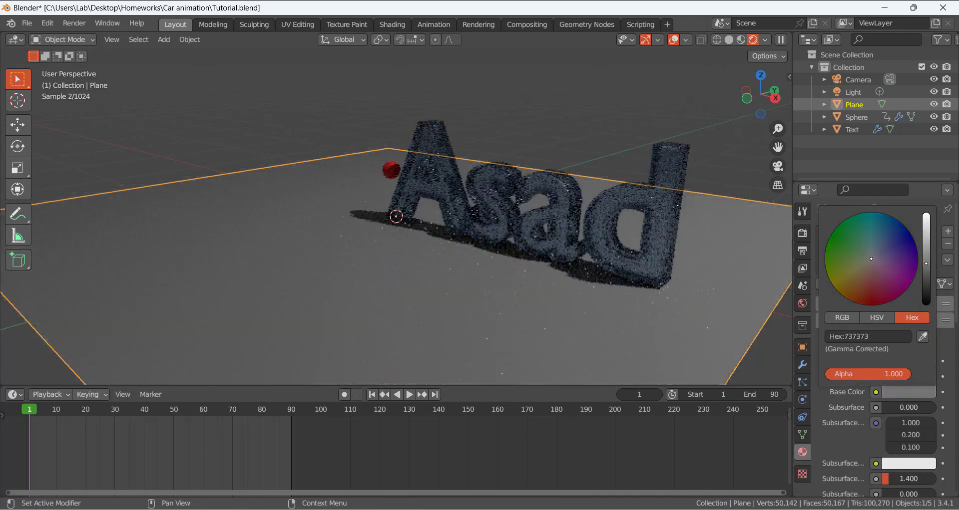
{"action": "left_click", "coordinate": [671, 124]}
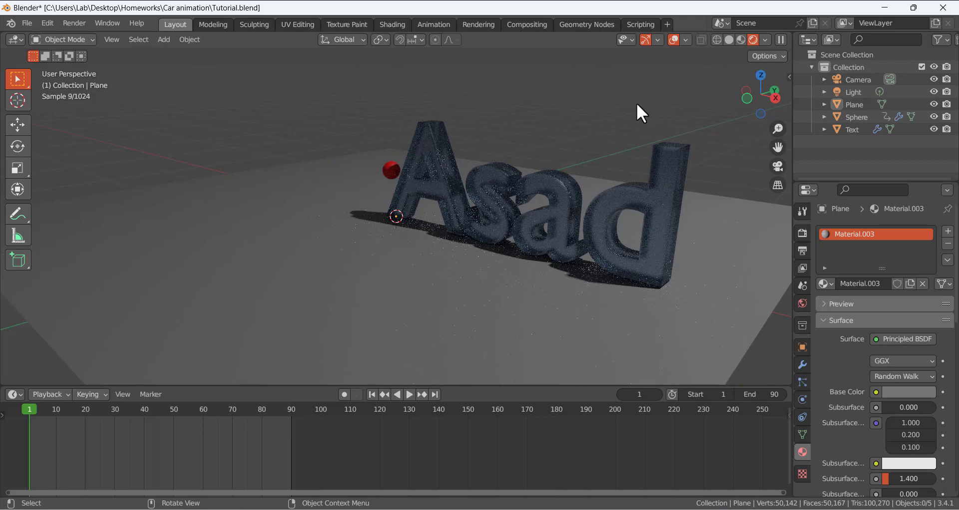
Brighten the world background color to white.
{"action": "left_click", "coordinate": [802, 305]}
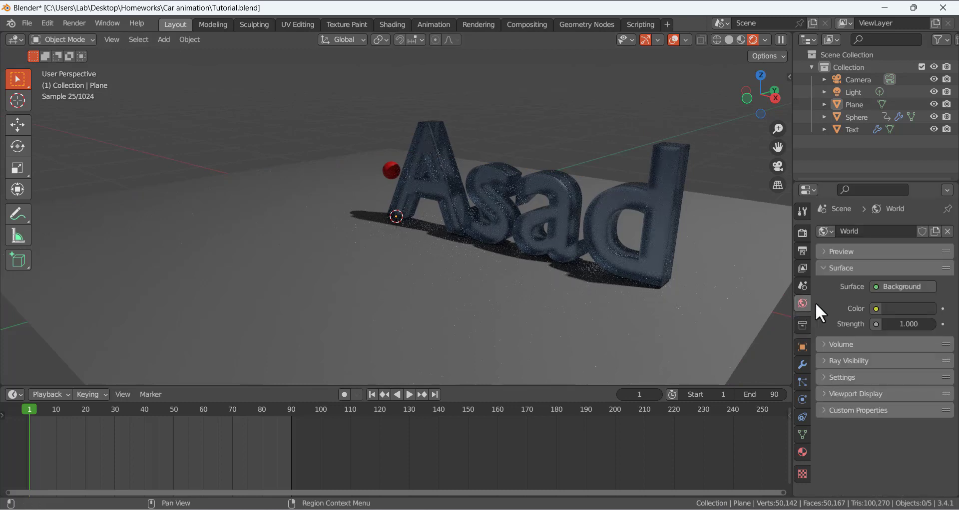
{"action": "left_click", "coordinate": [898, 309]}
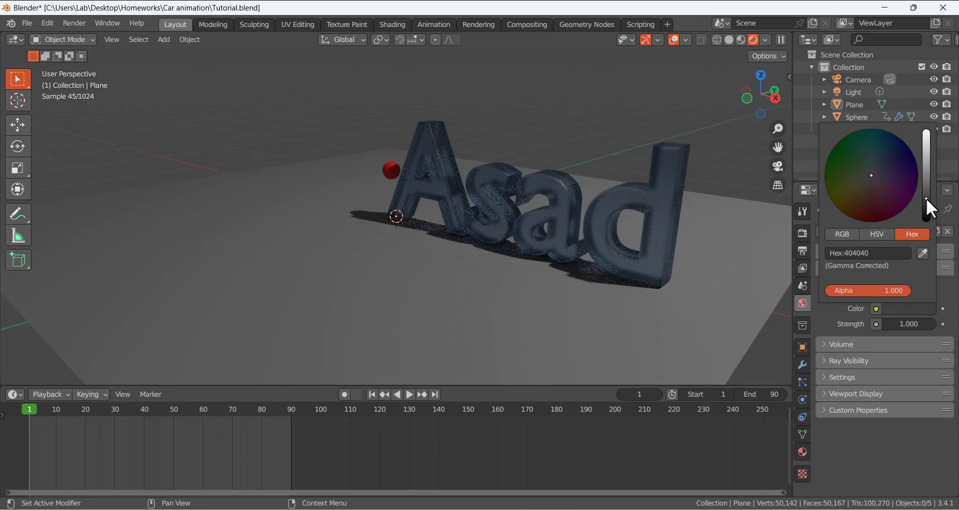
{"action": "left_click_drag", "start_coordinate": [926, 198], "coordinate": [926, 133]}
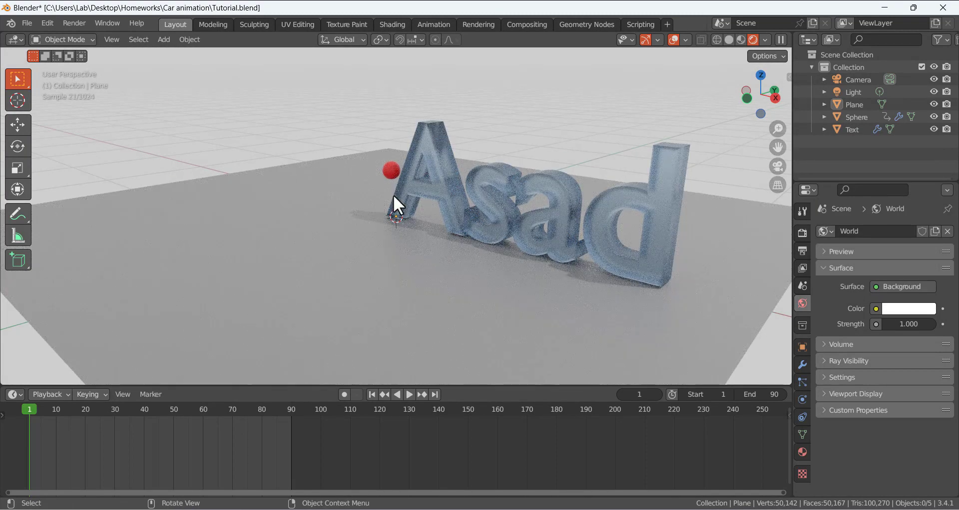
Look through the camera and lock the camera to the view.
{"action": "key", "text": "KP_0"}
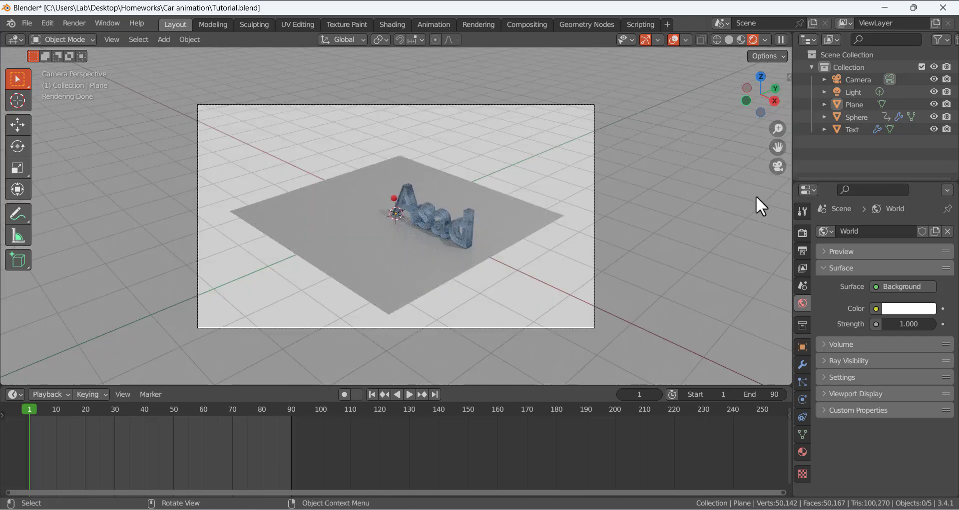
{"action": "key", "text": "n"}
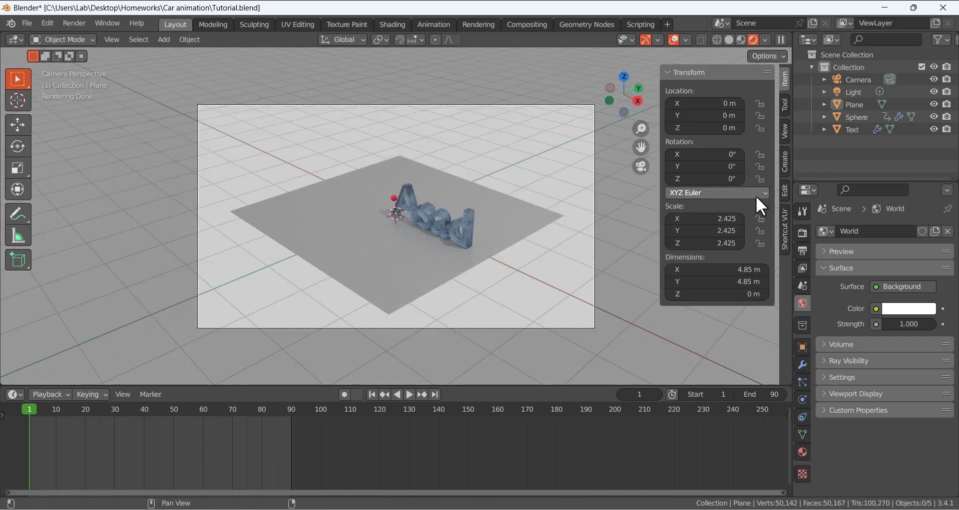
{"action": "left_click", "coordinate": [785, 131]}
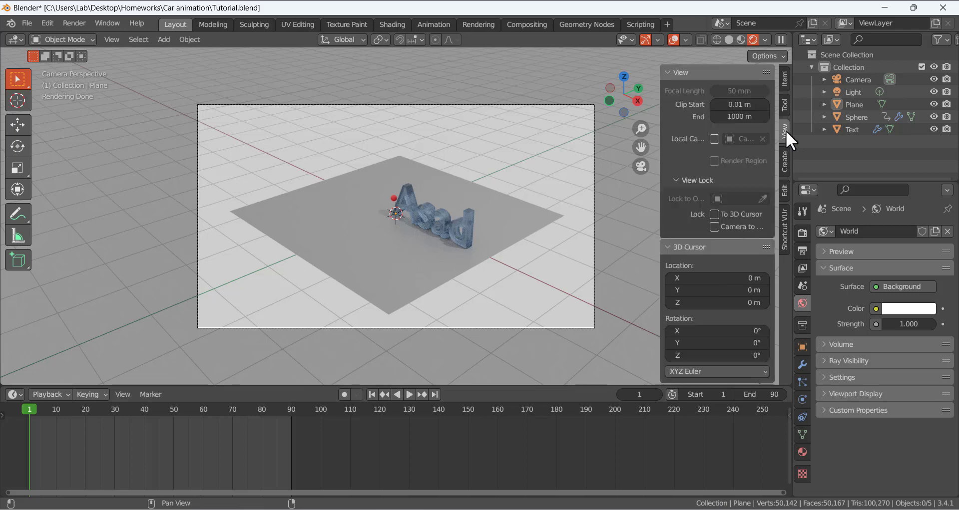
{"action": "left_click", "coordinate": [715, 227]}
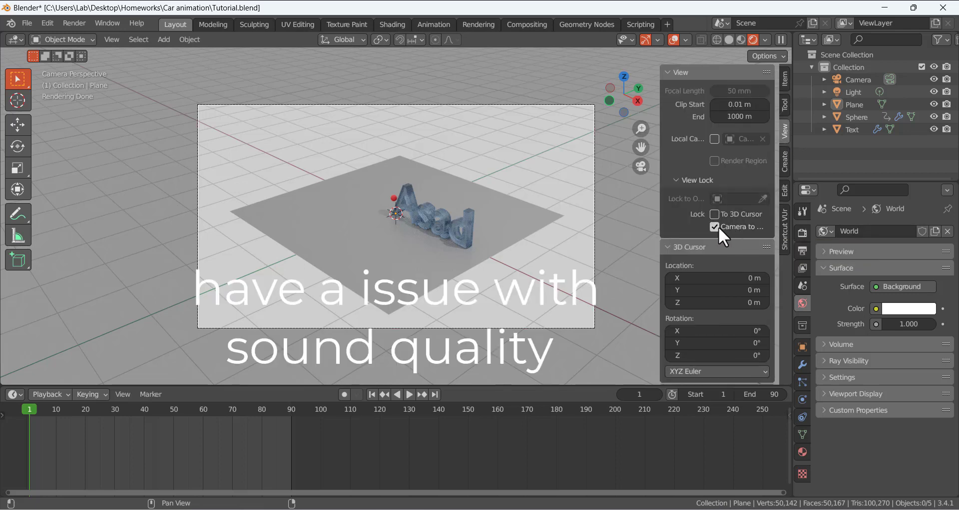
Reposition the camera to face the text from the front, with the sphere and the whole plane in frame.
{"action": "middle_click_drag", "start_coordinate": [392, 248], "coordinate": [457, 232]}
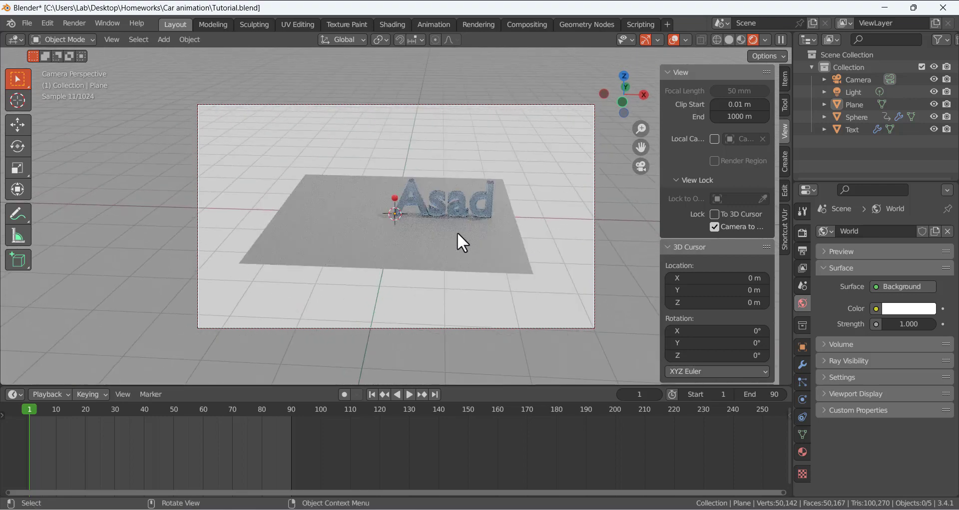
{"action": "scroll", "coordinate": [476, 249], "scroll_direction": "up", "scroll_amount": 4}
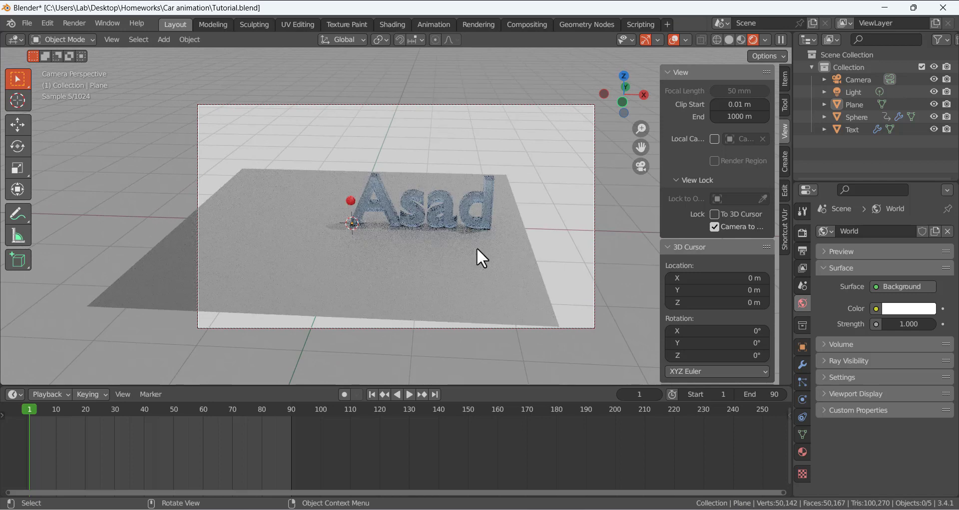
{"action": "middle_click_drag", "start_coordinate": [477, 248], "coordinate": [487, 230]}
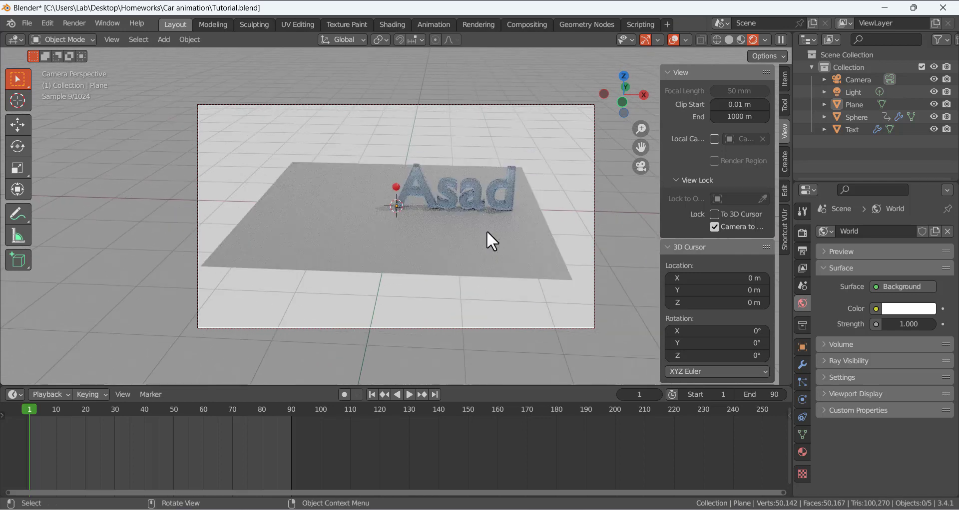
{"action": "middle_click_drag", "start_coordinate": [460, 283], "coordinate": [462, 272]}
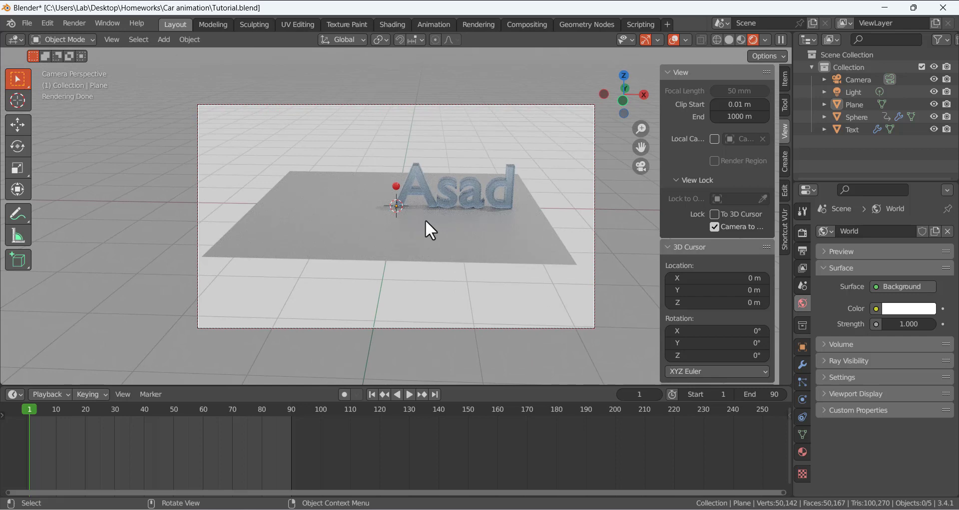
Bake the Dynamic Paint wave cache of the text.
{"action": "left_click", "coordinate": [463, 188]}
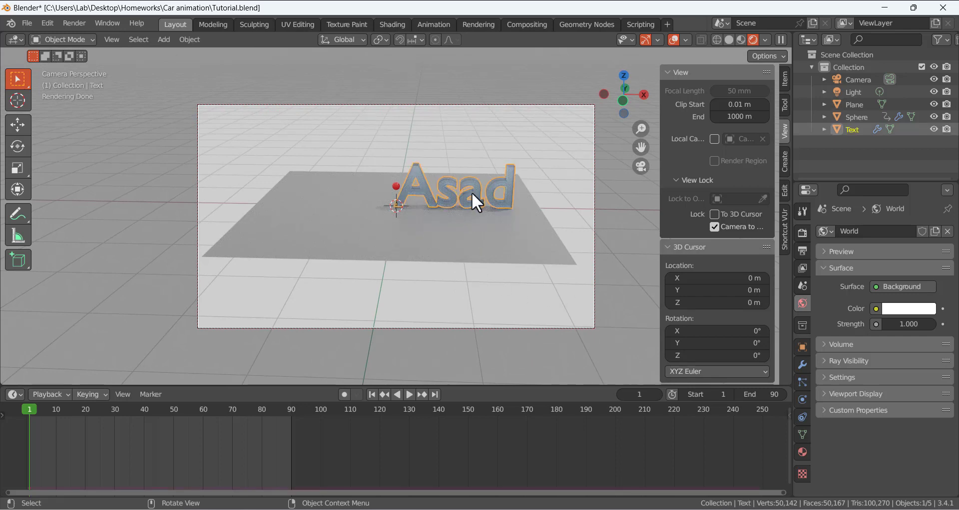
{"action": "left_click", "coordinate": [803, 400]}
{"action": "scroll", "coordinate": [851, 433], "scroll_direction": "down", "scroll_amount": 7}
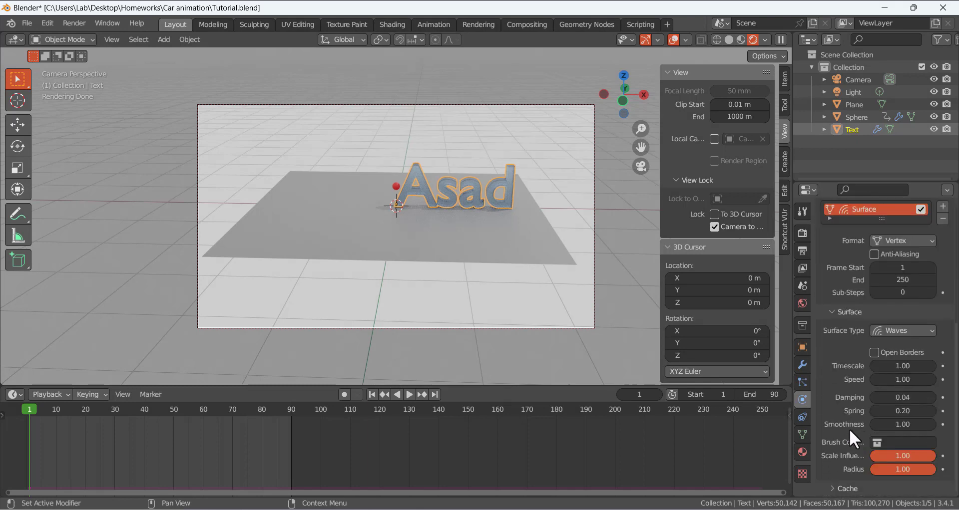
{"action": "left_click", "coordinate": [841, 489]}
{"action": "scroll", "coordinate": [839, 422], "scroll_direction": "down", "scroll_amount": 6}
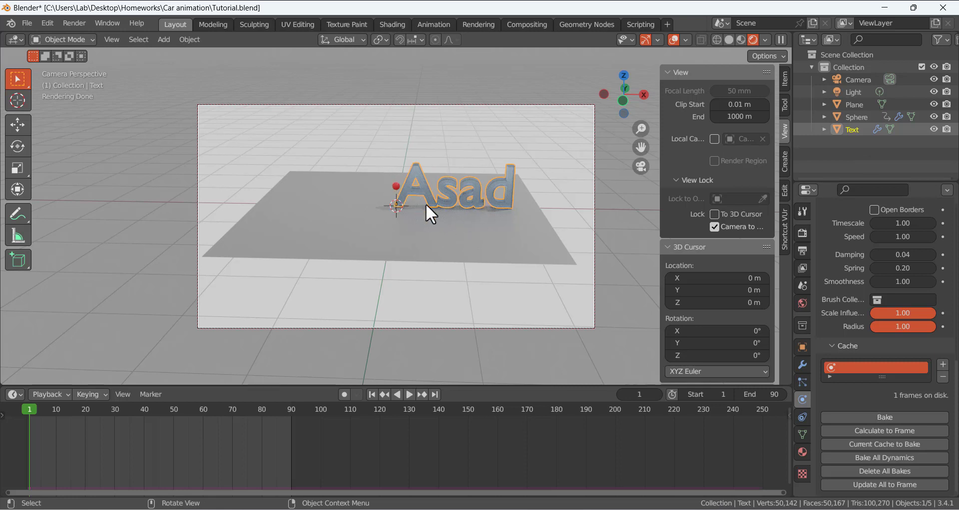
{"action": "left_click", "coordinate": [877, 415]}
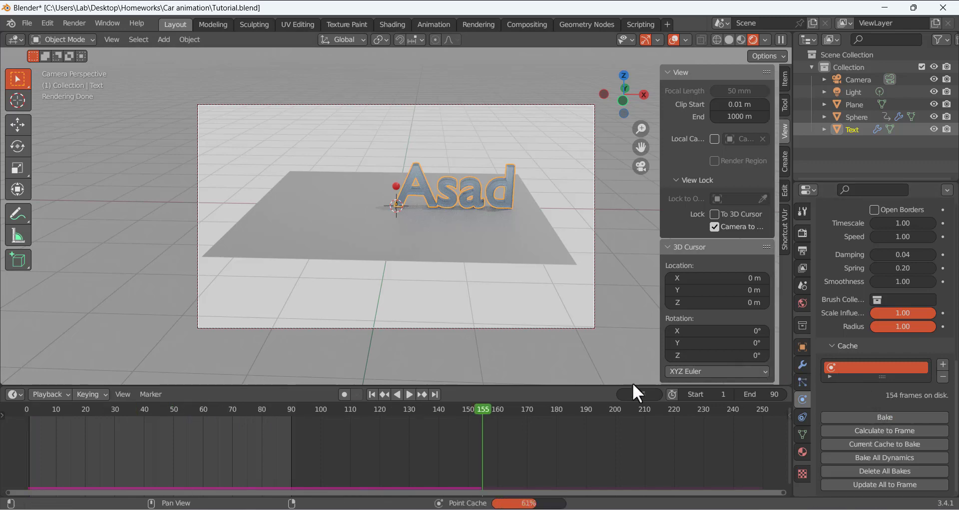
Play the baked animation through the camera to check the ripples in the rendered preview, and return to frame 1.
{"action": "left_click", "coordinate": [409, 394]}
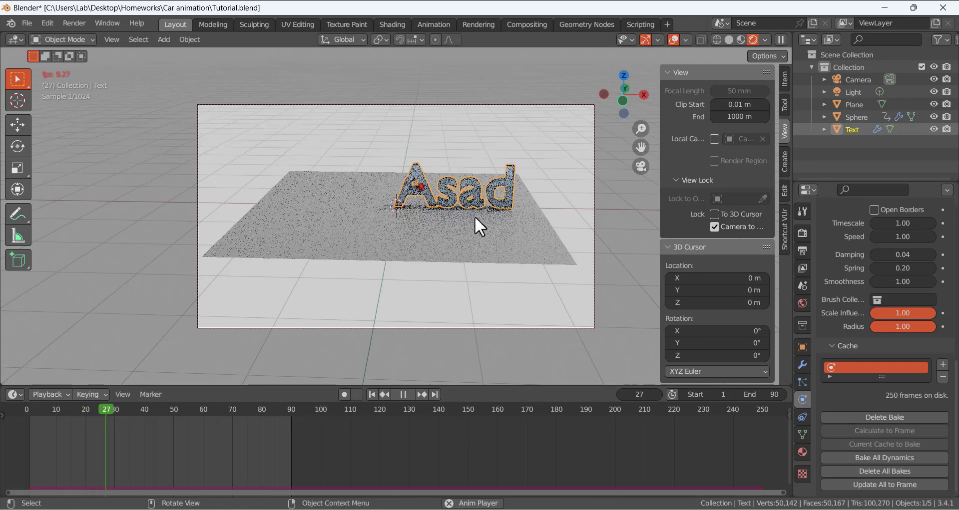
{"action": "left_click", "coordinate": [404, 395]}
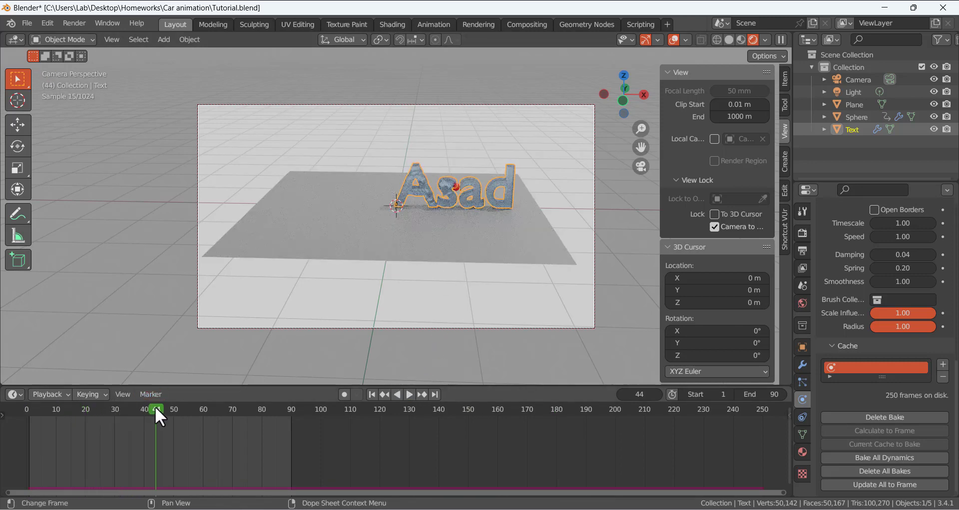
{"action": "left_click_drag", "start_coordinate": [155, 407], "coordinate": [28, 424]}
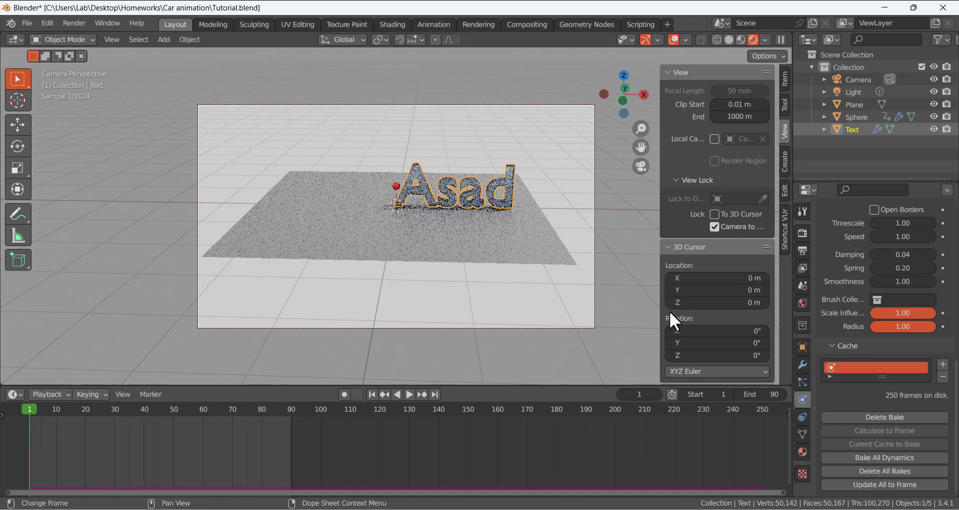
Examine the Cycles sampling settings and the output resolution, frame rate, frame range and save options.
{"action": "left_click", "coordinate": [804, 233]}
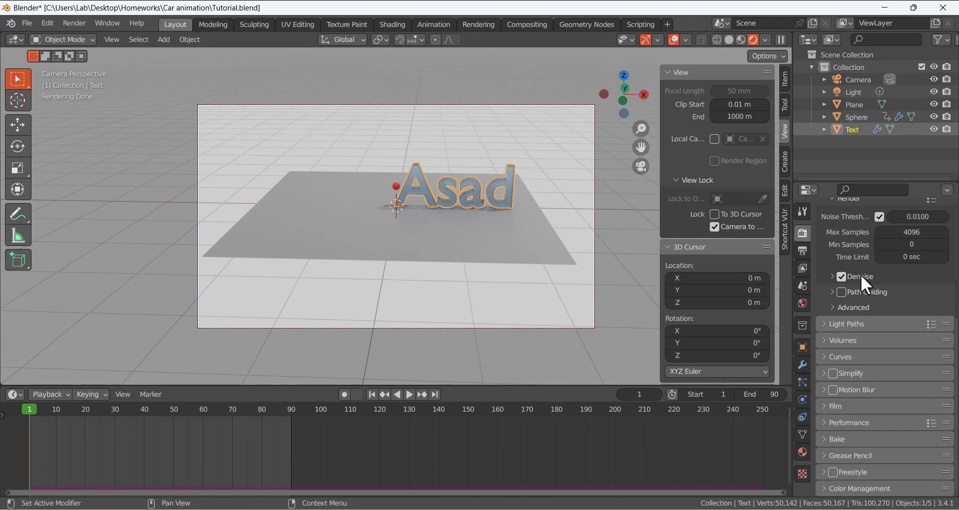
{"action": "scroll", "coordinate": [876, 295], "scroll_direction": "up", "scroll_amount": 3}
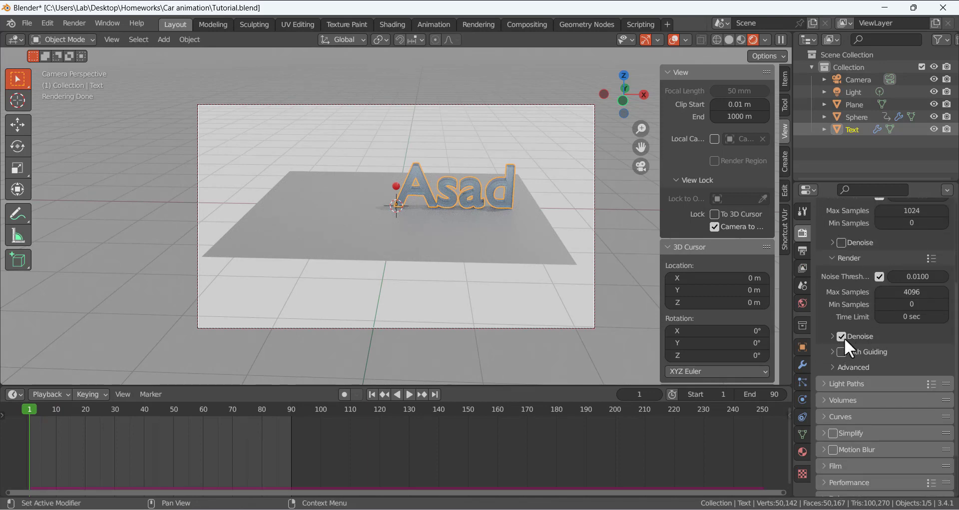
{"action": "scroll", "coordinate": [894, 342], "scroll_direction": "up", "scroll_amount": 5}
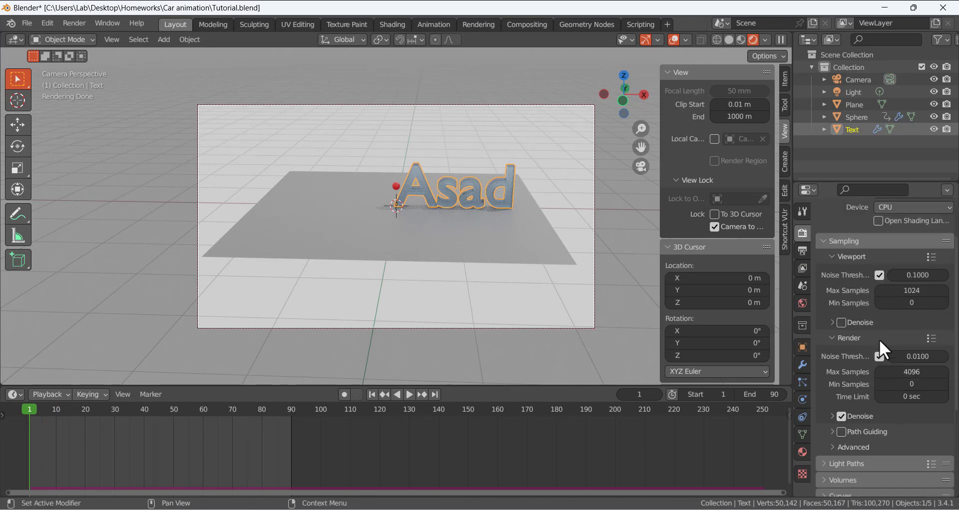
{"action": "left_click", "coordinate": [805, 251]}
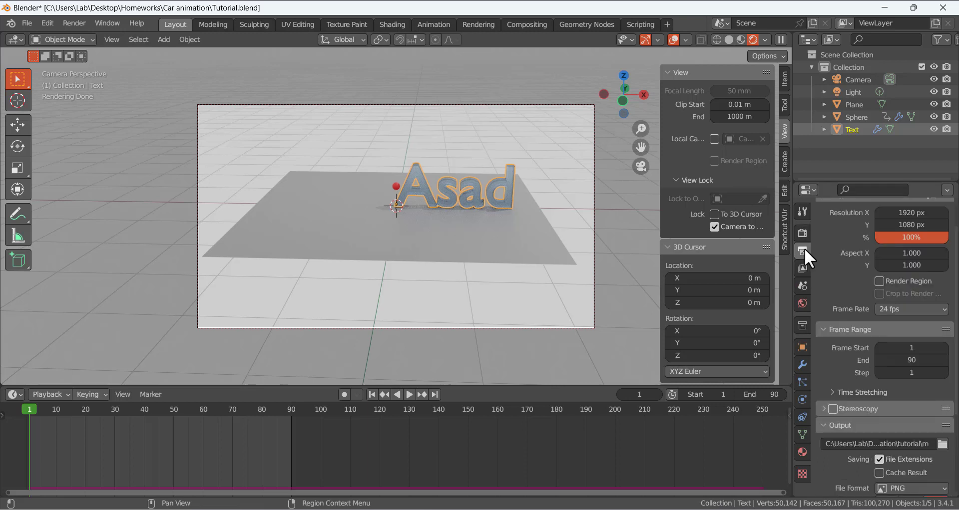
{"action": "scroll", "coordinate": [851, 335], "scroll_direction": "down", "scroll_amount": 4}
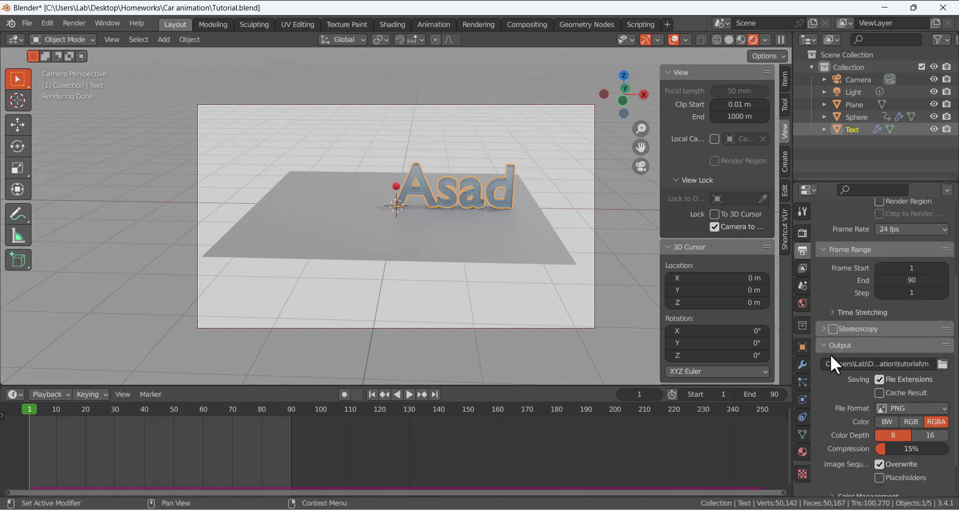
{"action": "scroll", "coordinate": [890, 278], "scroll_direction": "up", "scroll_amount": 2}
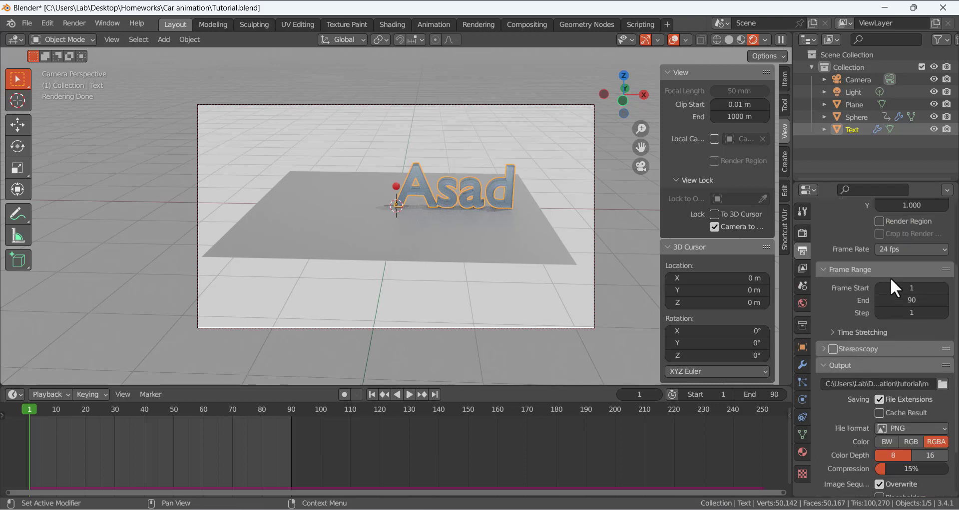
{"action": "scroll", "coordinate": [876, 290], "scroll_direction": "up", "scroll_amount": 3}
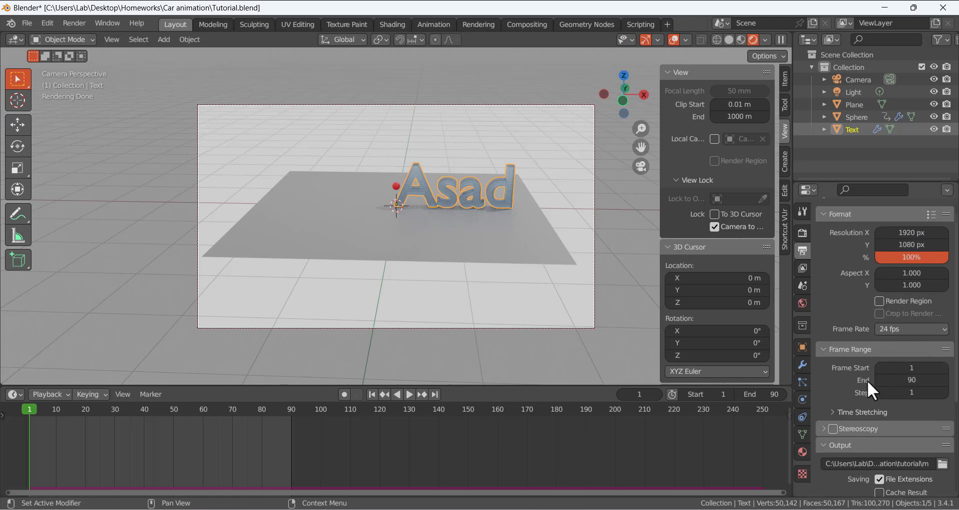
Set the Max Samples for the final render to 30.
{"action": "left_click", "coordinate": [803, 233]}
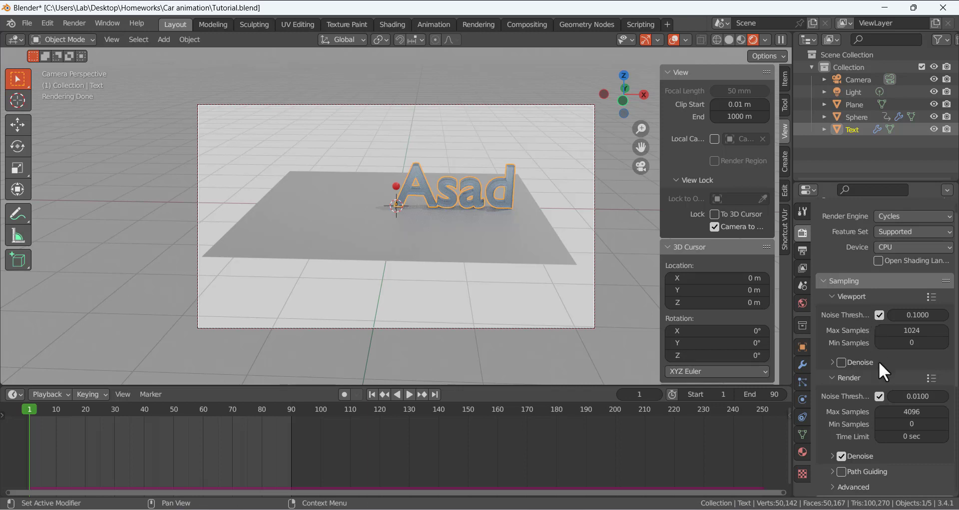
{"action": "scroll", "coordinate": [876, 363], "scroll_direction": "down", "scroll_amount": 1}
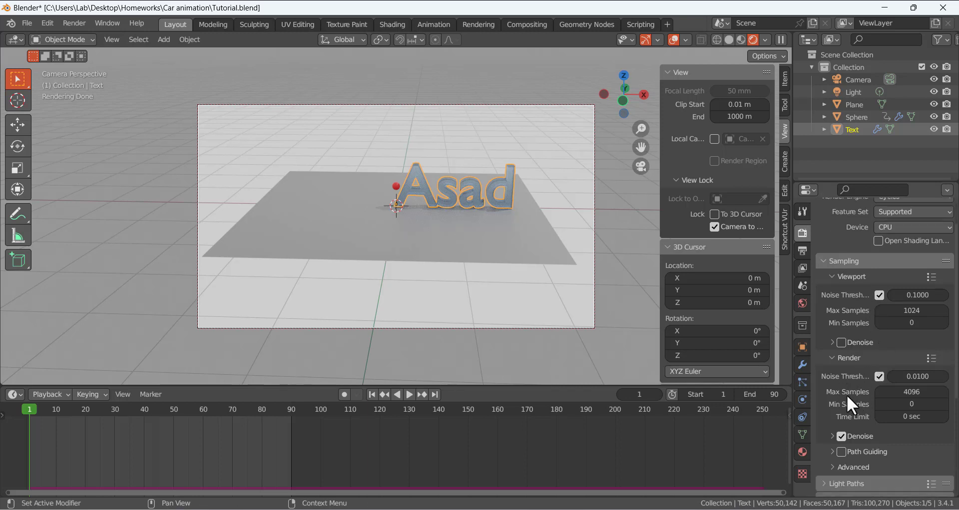
{"action": "left_click", "coordinate": [899, 392]}
{"action": "type", "text": "30"}
{"action": "key", "text": "Return"}
{"action": "left_click", "coordinate": [906, 393]}
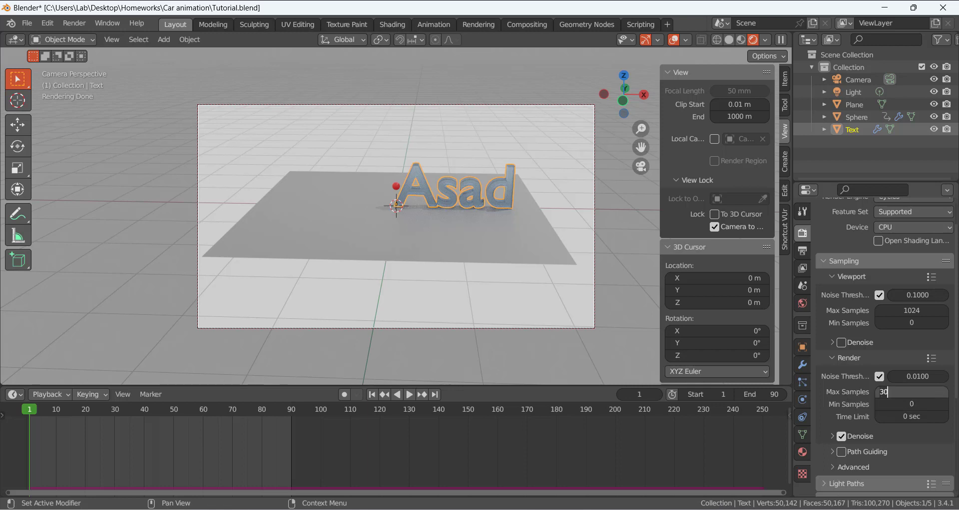
{"action": "left_click", "coordinate": [819, 388]}
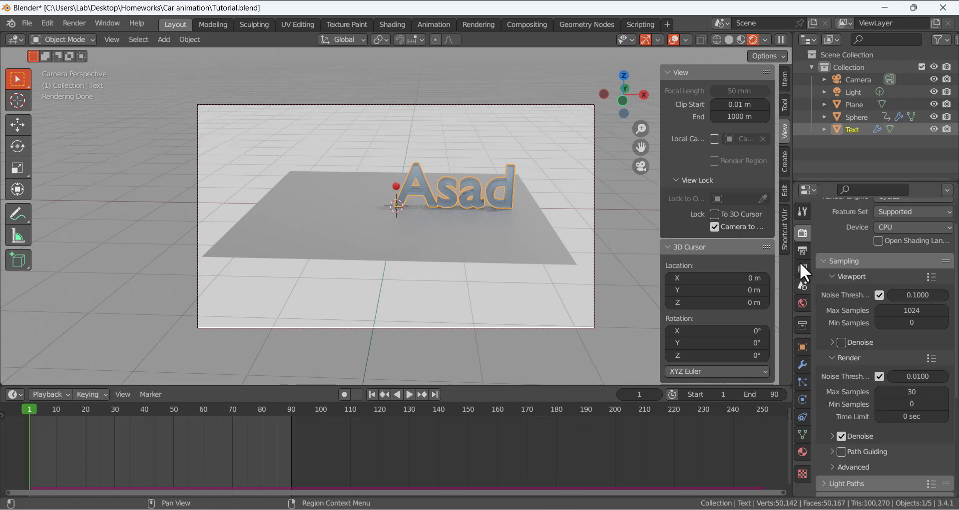
Examine the output path, frame range and file format settings, and look up the Render Animation command.
{"action": "left_click", "coordinate": [801, 251]}
{"action": "scroll", "coordinate": [844, 391], "scroll_direction": "down", "scroll_amount": 5}
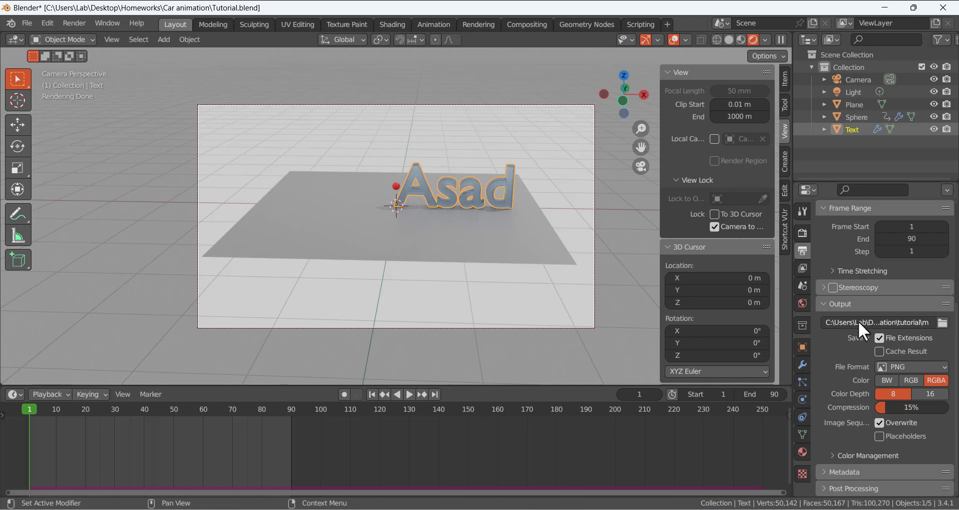
{"action": "scroll", "coordinate": [855, 346], "scroll_direction": "up", "scroll_amount": 6}
{"action": "left_click", "coordinate": [82, 25]}
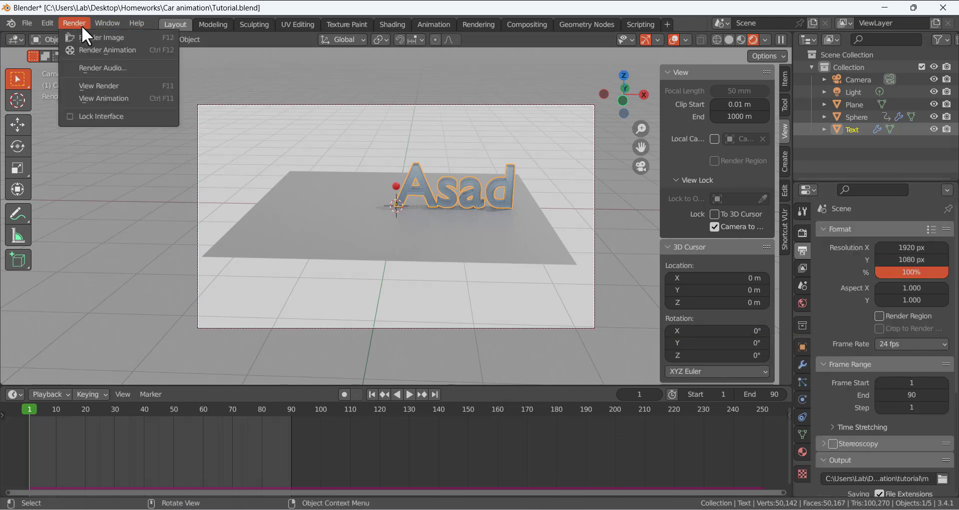
{"action": "left_click", "coordinate": [90, 50]}
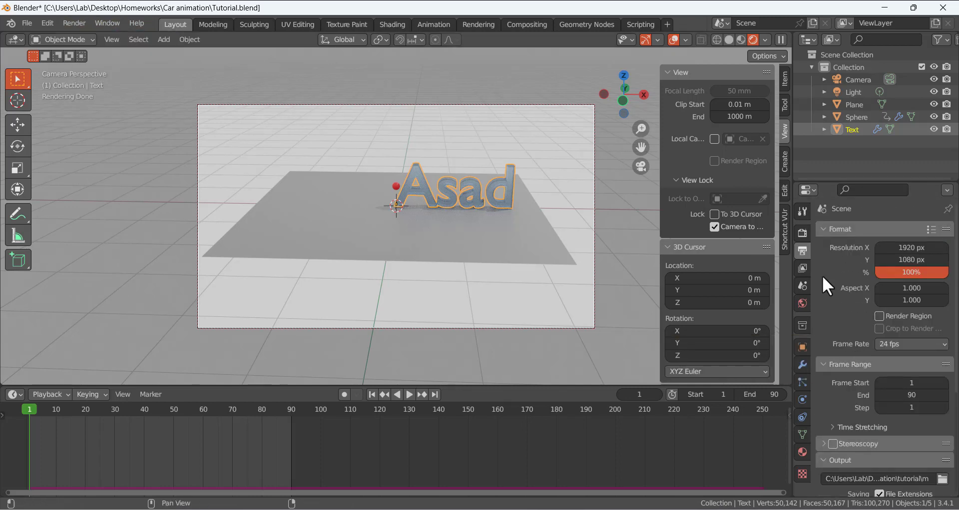
{"action": "scroll", "coordinate": [861, 385], "scroll_direction": "down", "scroll_amount": 6}
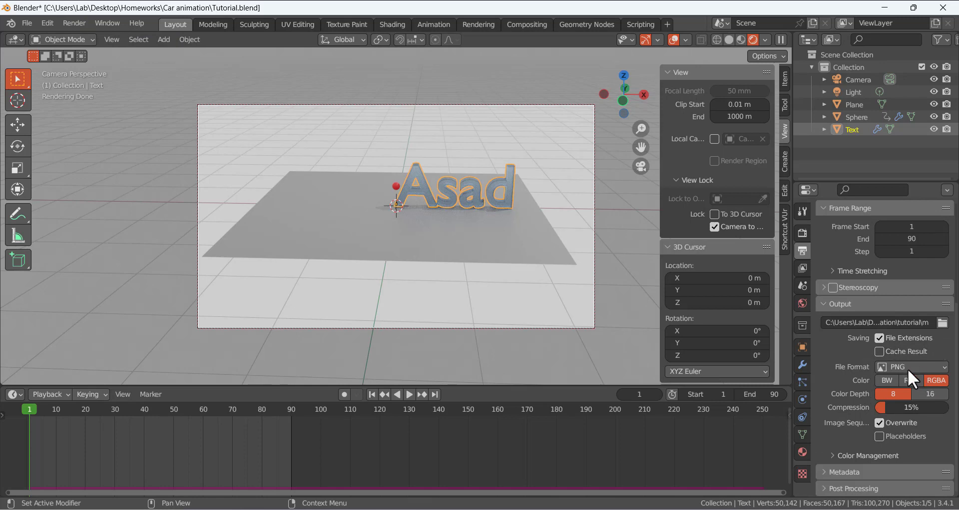
{"action": "left_click", "coordinate": [919, 369]}
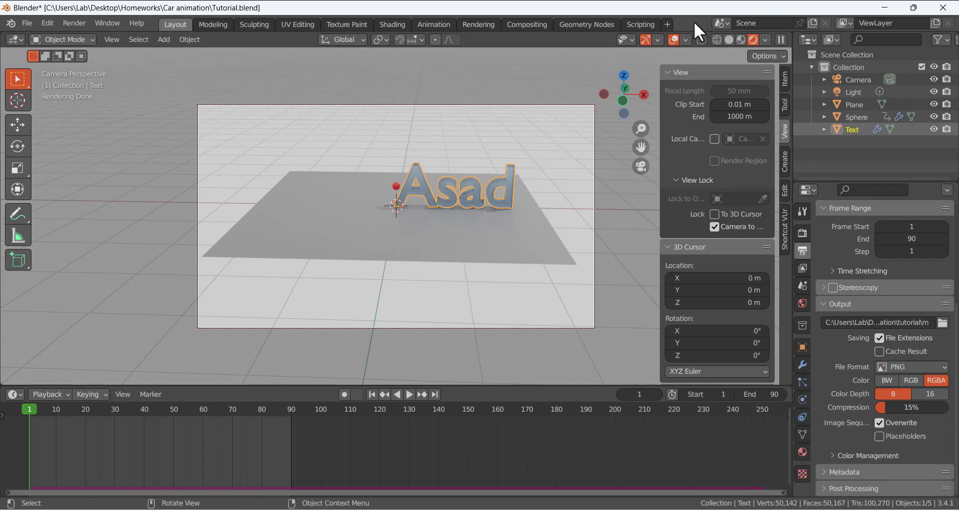
Start adding a Video Editing workspace to the project.
{"action": "left_click", "coordinate": [667, 25]}
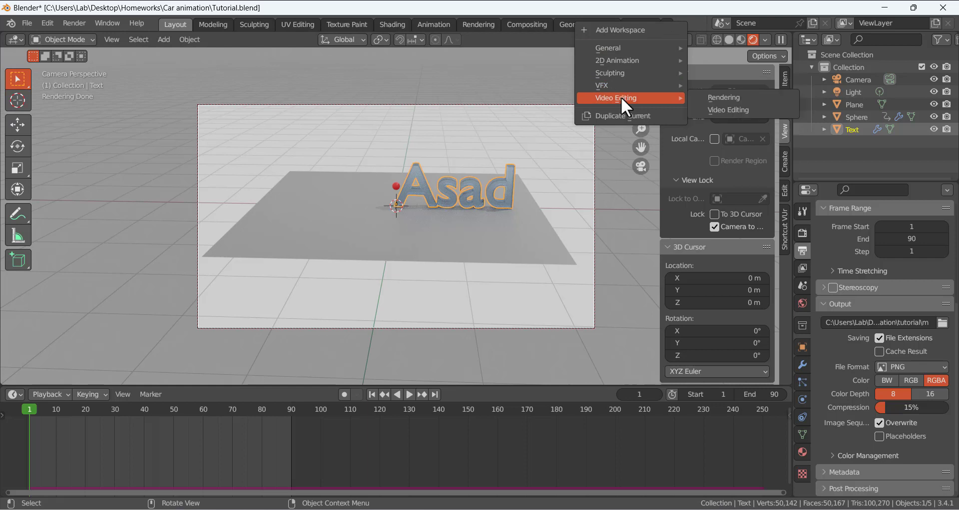